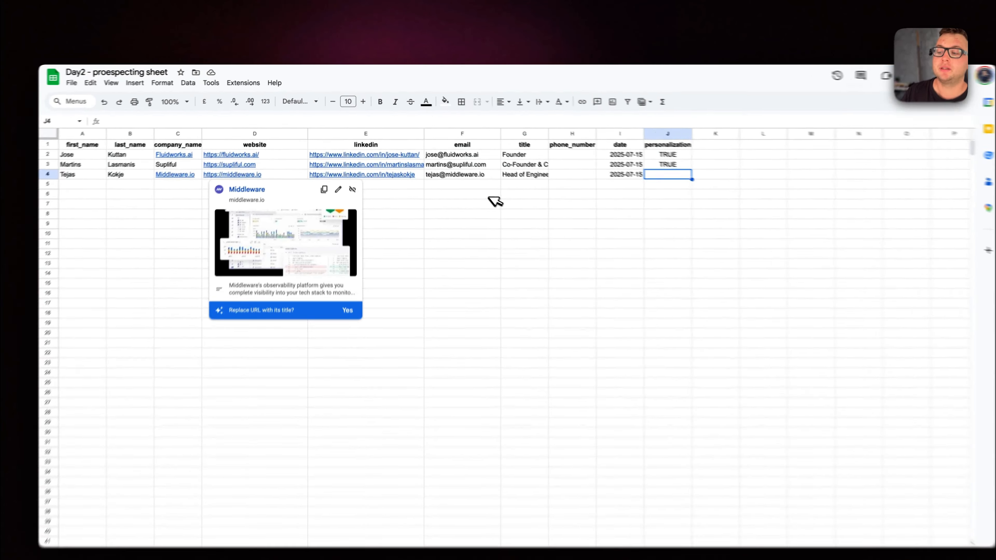
# Examine the date column and the personalization flags of the contacts in the prospecting sheet.
pyautogui.click(472, 181)
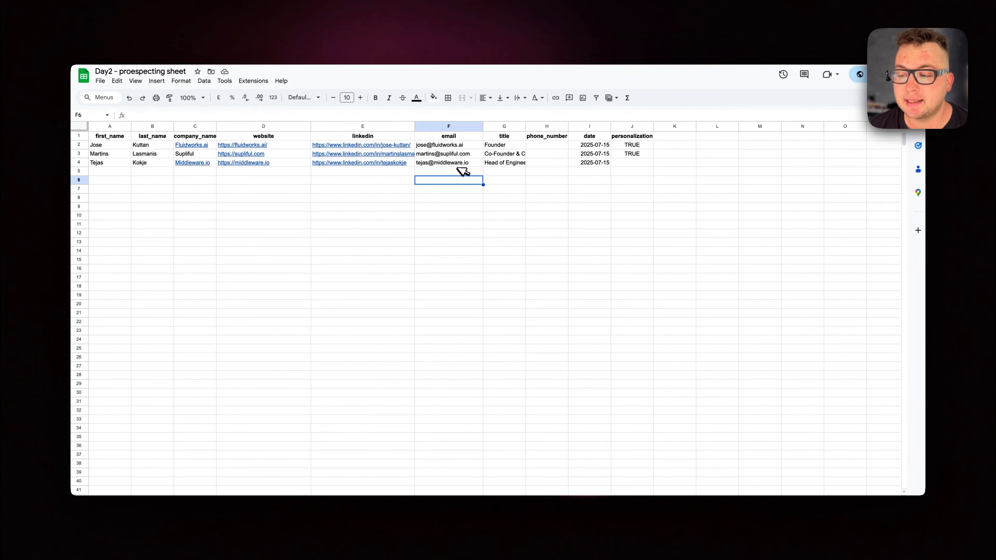
pyautogui.moveTo(377, 157)
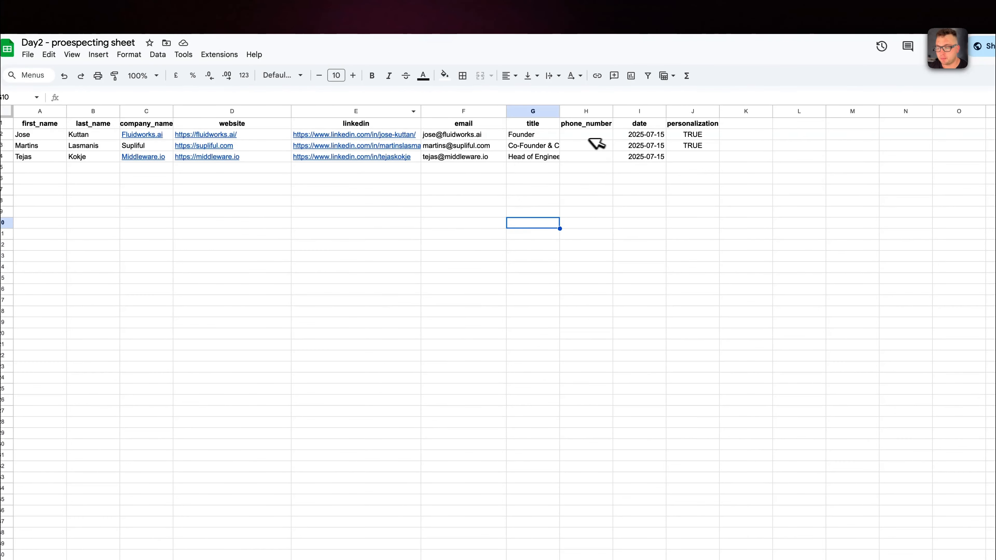
pyautogui.click(639, 123)
pyautogui.click(643, 156)
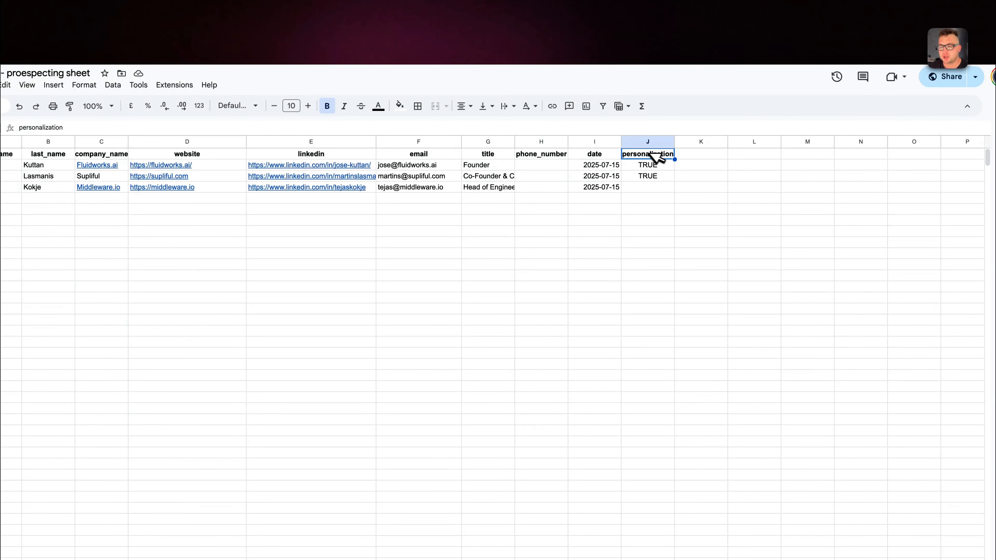
pyautogui.click(653, 165)
pyautogui.click(657, 174)
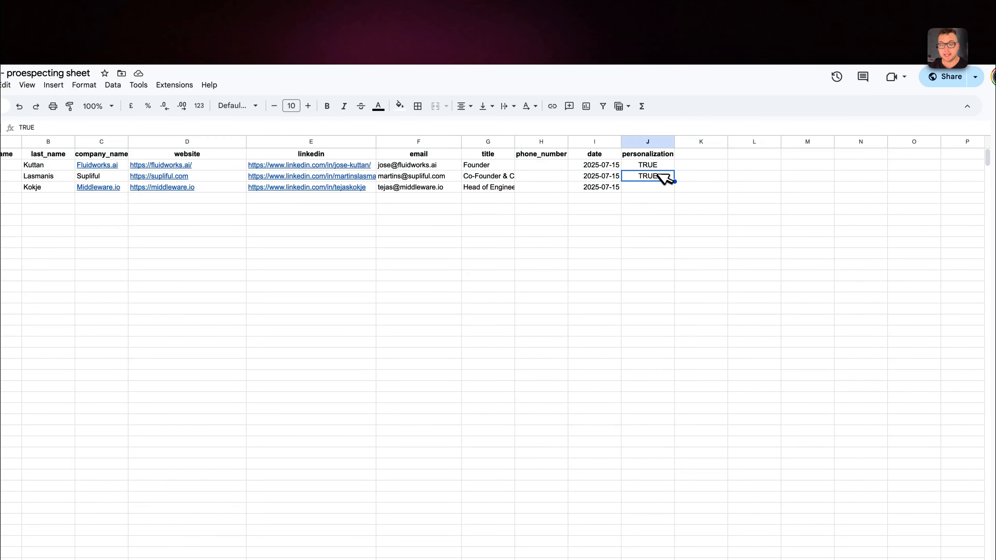
pyautogui.click(650, 188)
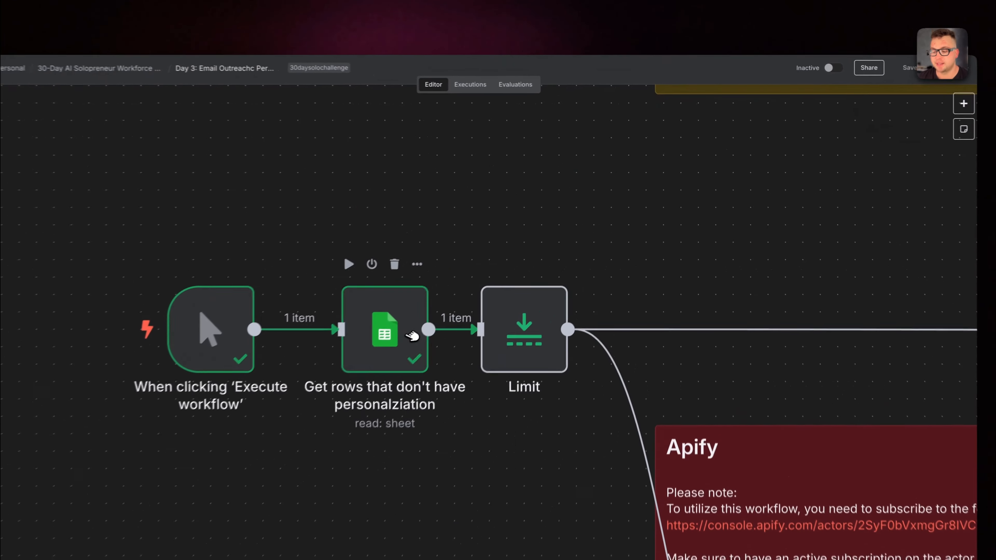
# Switch to n8n, open the Google Sheets node that gets rows without personalization, and execute it.
pyautogui.rightClick(411, 335)
pyautogui.click(427, 363)
pyautogui.click(511, 81)
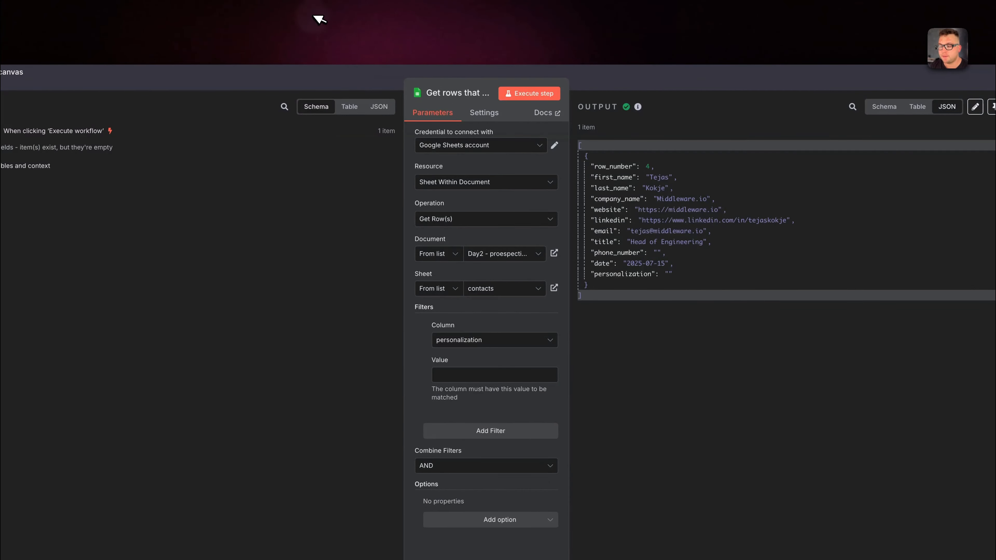
# Clear the personalization value in row 3 of the prospecting sheet and re-execute the row-fetching node in n8n.
pyautogui.click(339, 17)
pyautogui.click(634, 174)
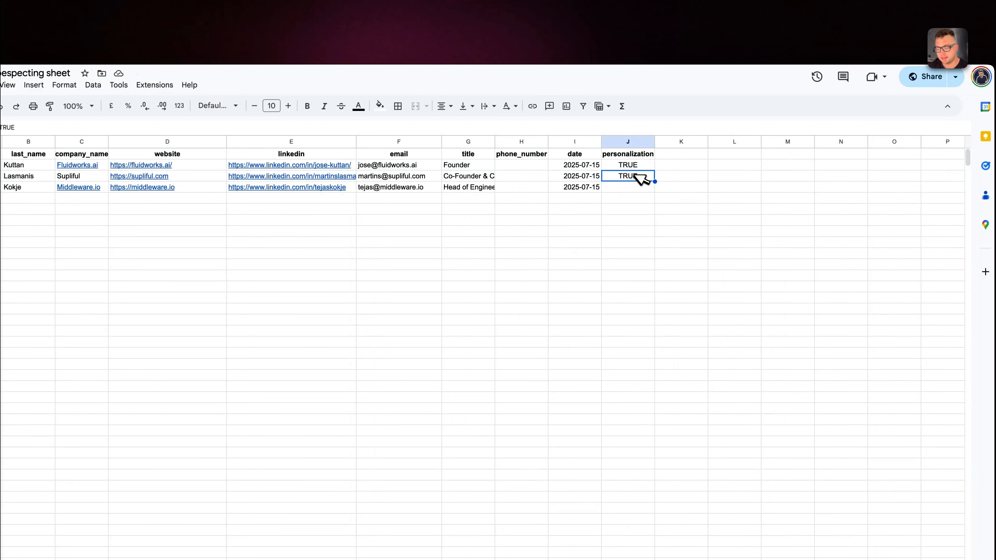
pyautogui.press('Delete')
pyautogui.click(263, 7)
pyautogui.click(523, 94)
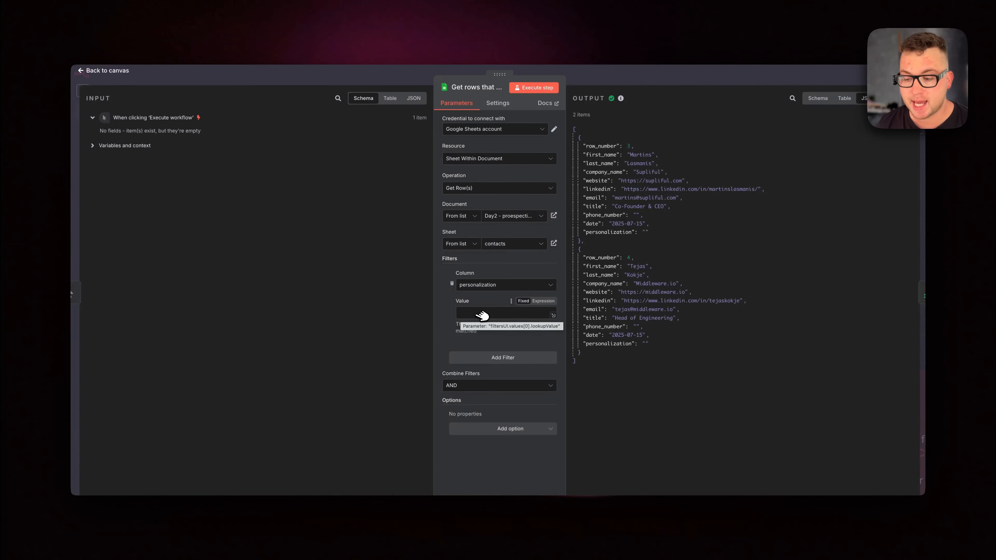
# Add the Return only First Matching Row option to the row-fetching node, enable it and execute the step.
pyautogui.click(509, 429)
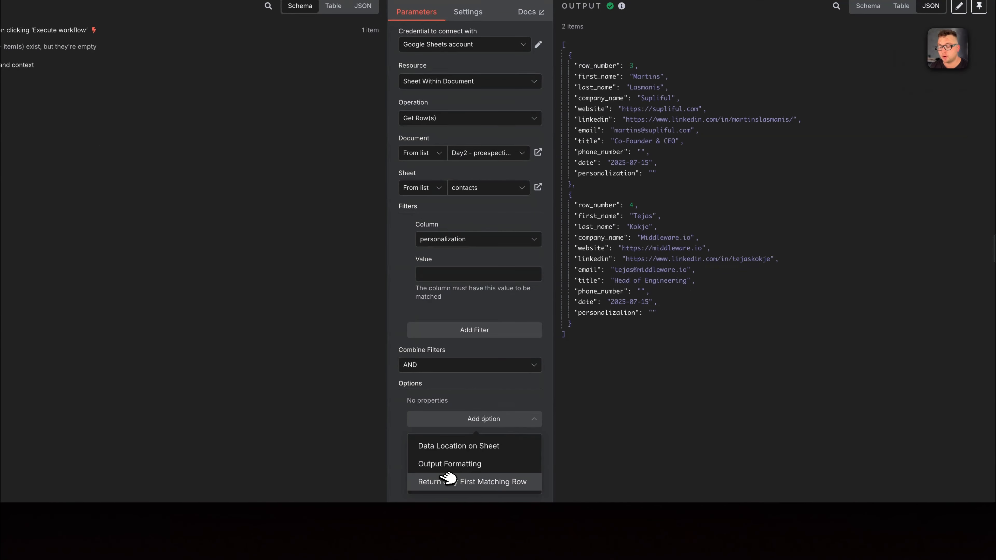
pyautogui.click(491, 481)
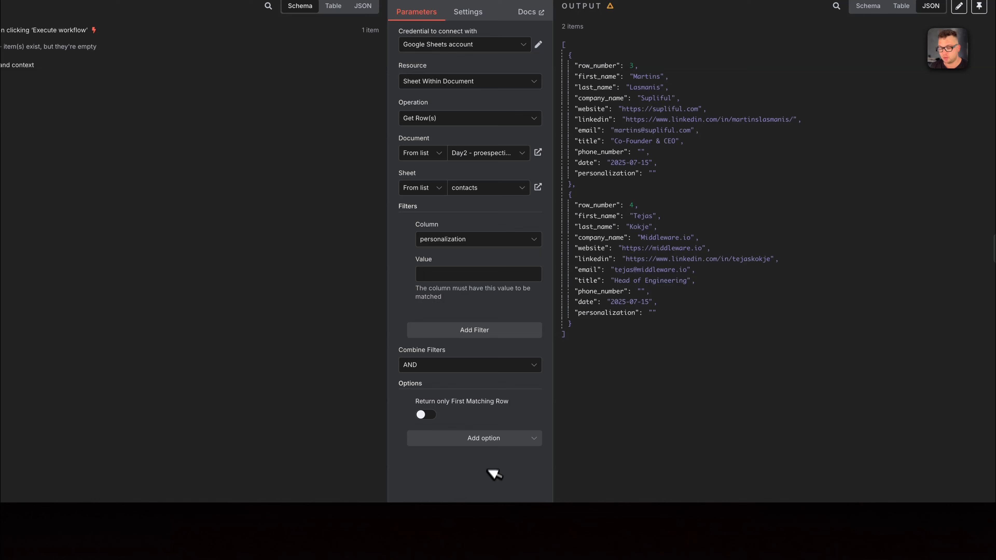
pyautogui.click(494, 438)
pyautogui.click(429, 415)
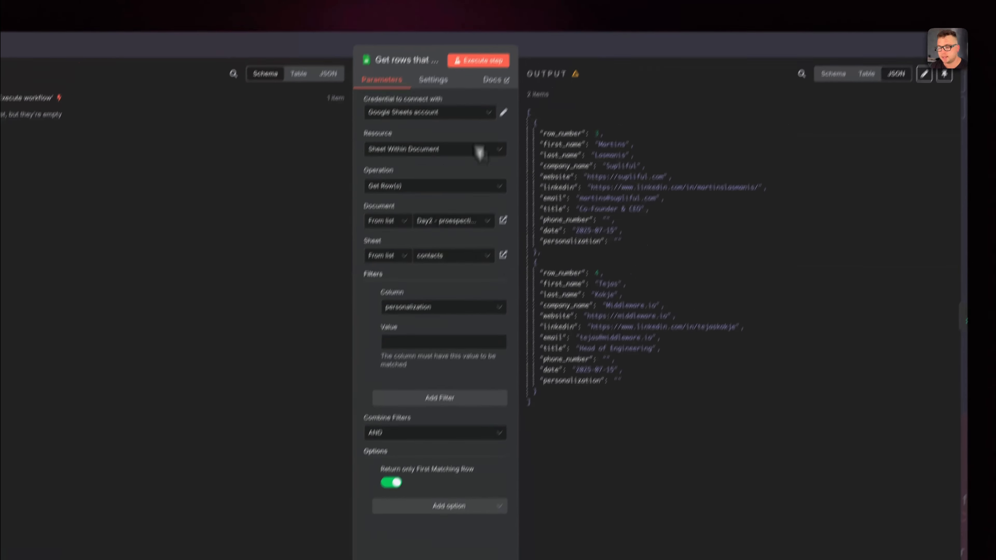
pyautogui.click(478, 59)
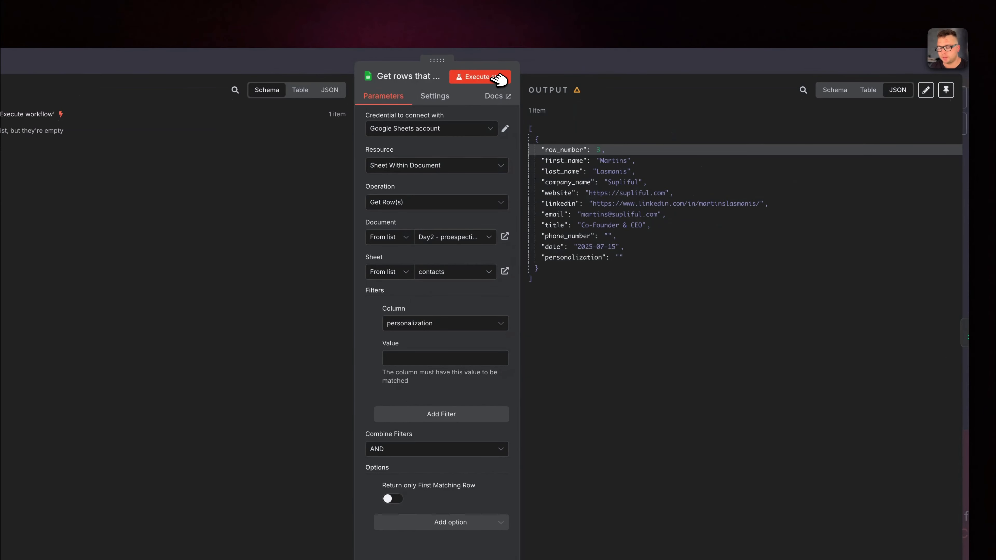
# Execute the row-fetching node with Return only First Matching Row off, and check the Limit node's settings.
pyautogui.click(494, 77)
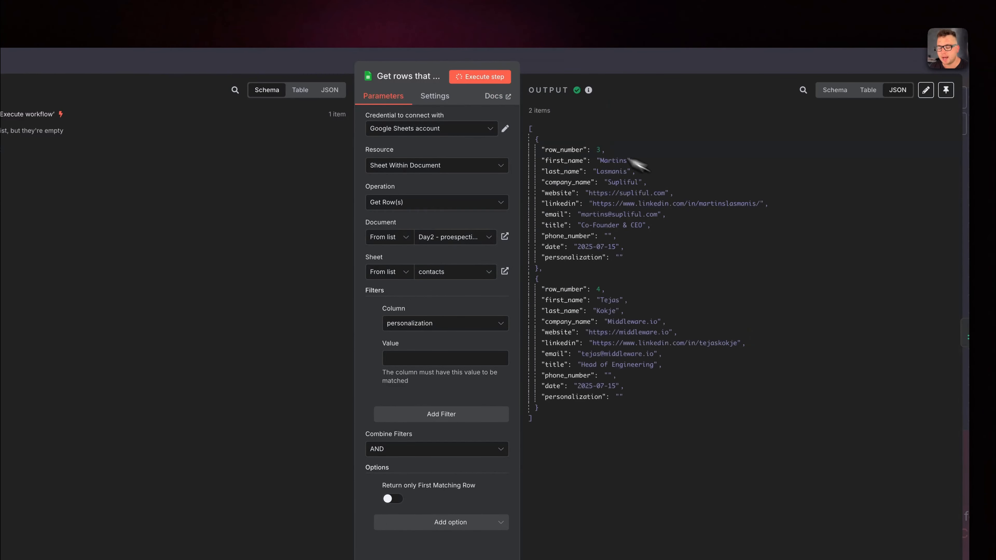
pyautogui.press('Escape')
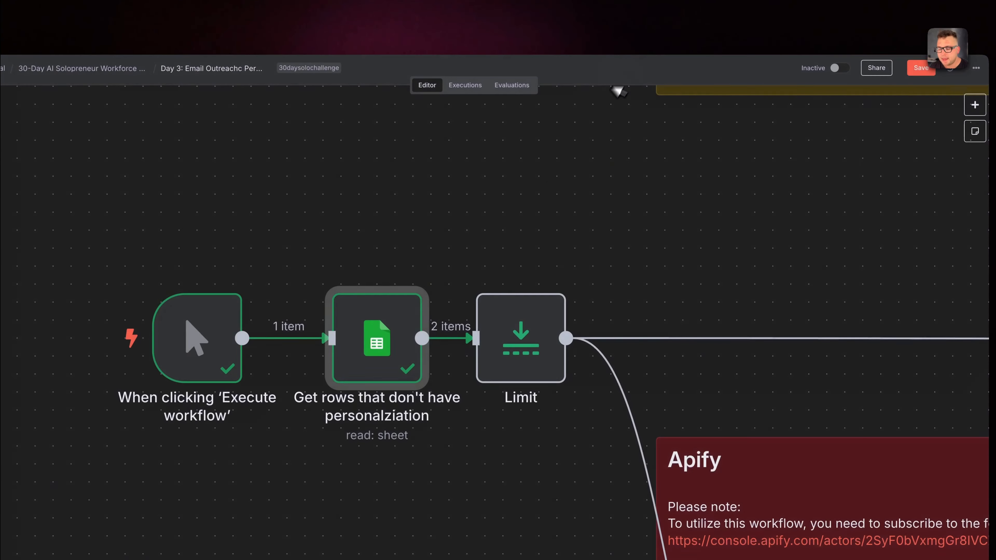
pyautogui.doubleClick(527, 339)
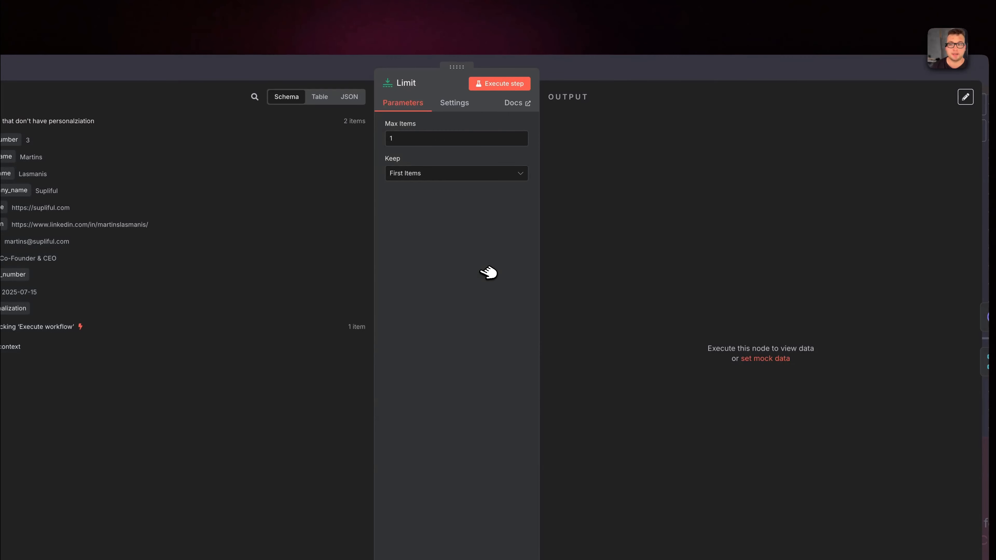
pyautogui.press('Escape')
# Reopen the Google Sheets row-fetching node, execute it once more and return to the canvas.
pyautogui.rightClick(458, 273)
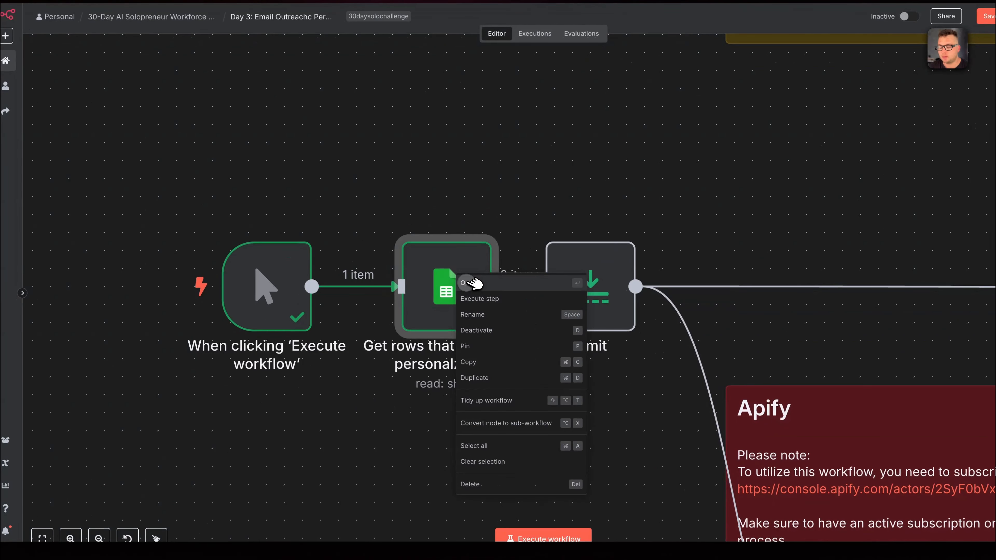
pyautogui.click(468, 283)
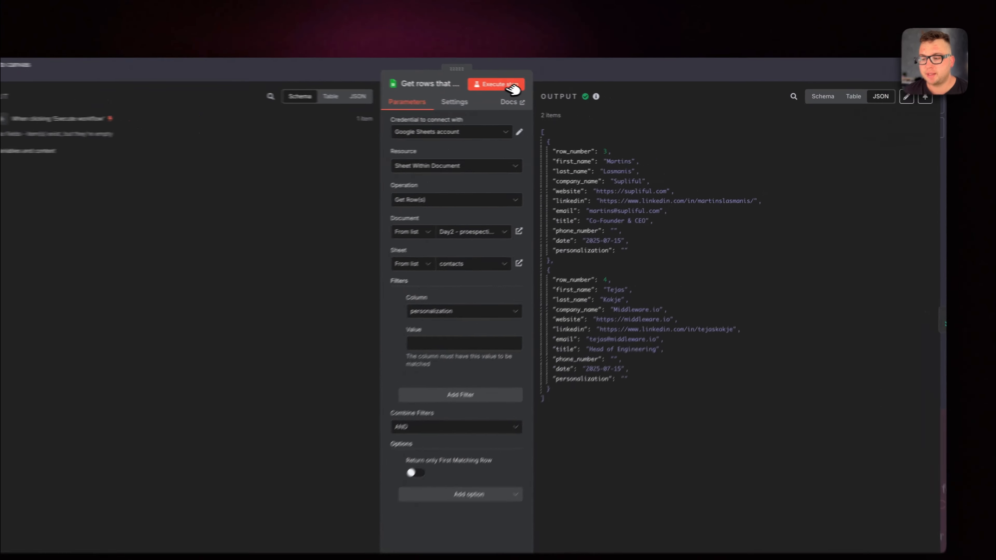
pyautogui.click(545, 88)
pyautogui.click(624, 74)
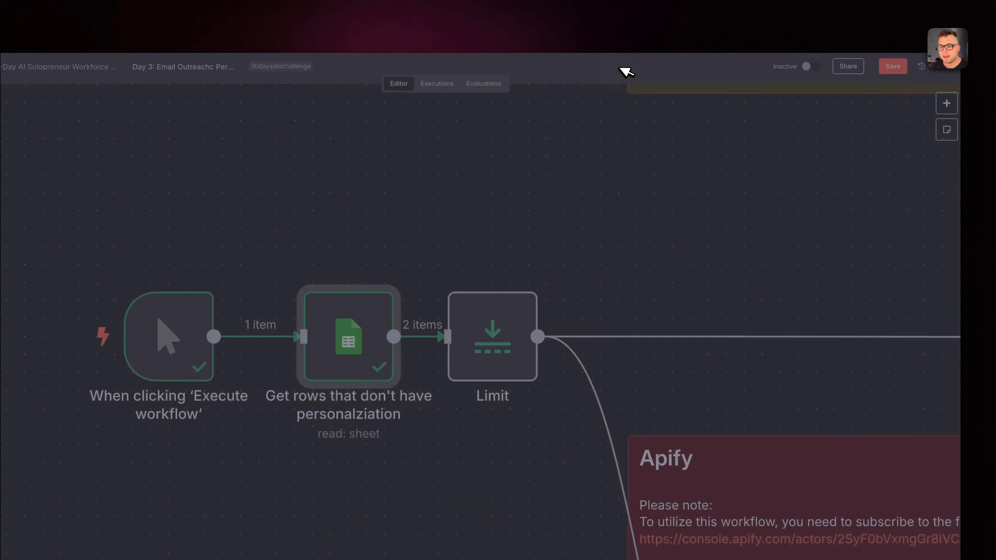
# Review the overall workflow layout and the output of the Google Sheets row-fetching node.
pyautogui.rightClick(491, 347)
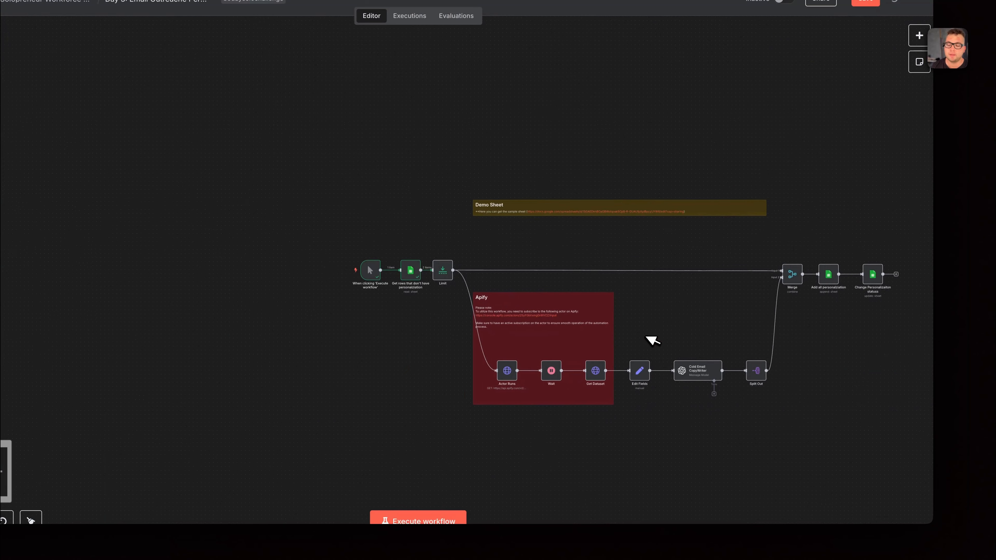
pyautogui.hscroll(3, 649, 339)
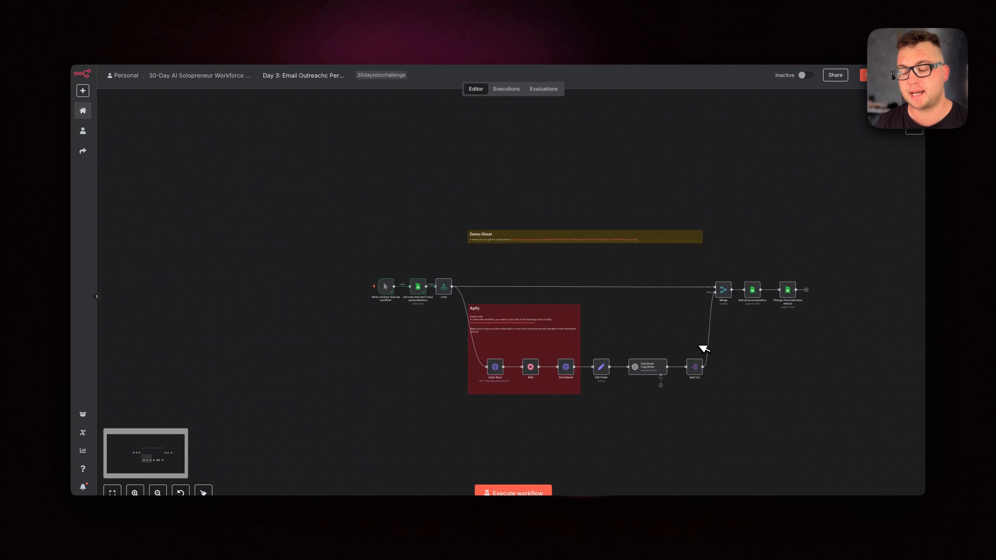
pyautogui.scroll(4, 525, 306)
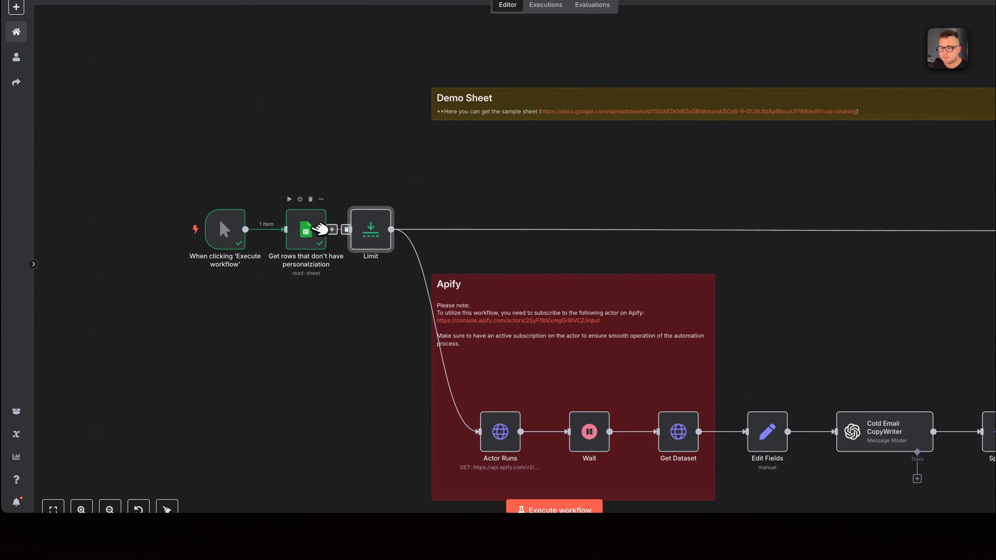
pyautogui.rightClick(322, 269)
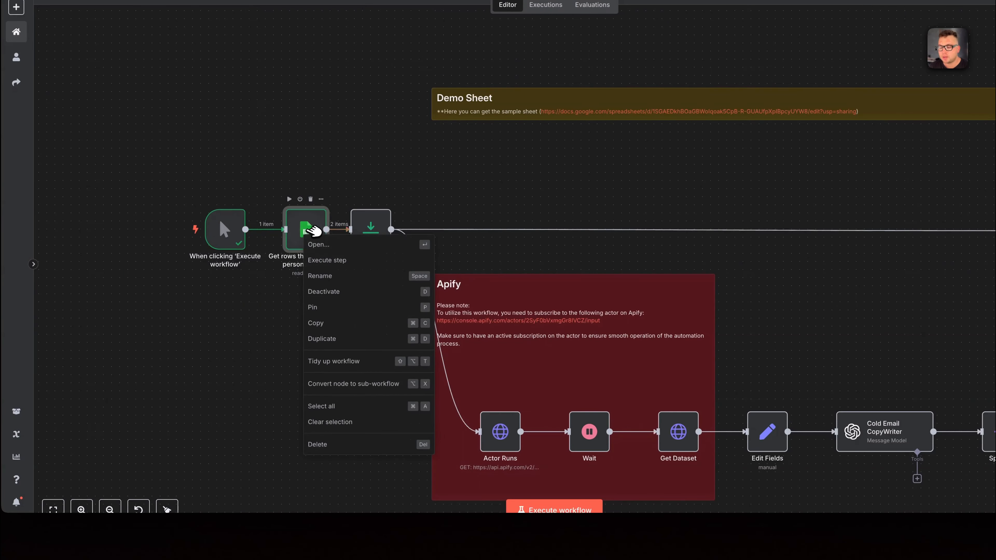
pyautogui.click(352, 289)
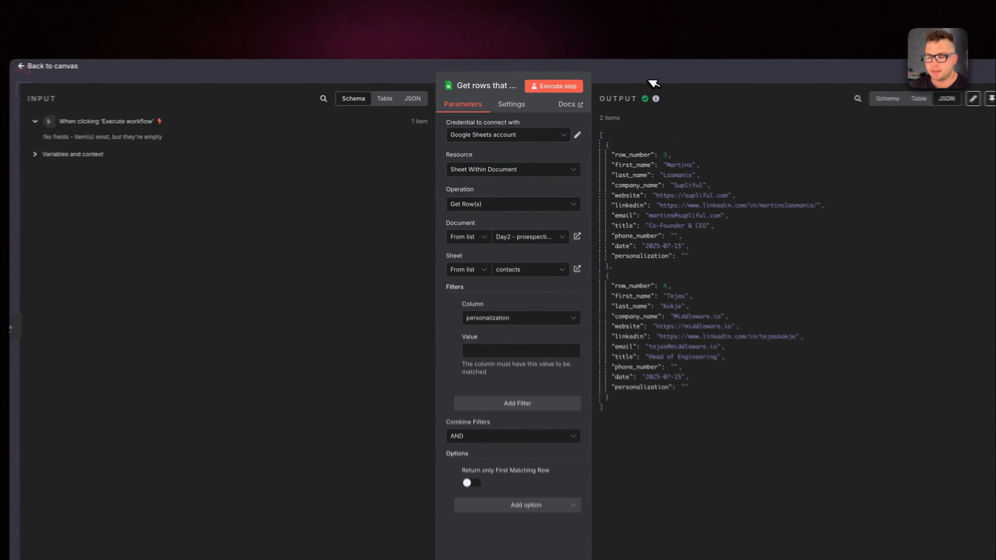
pyautogui.click(649, 81)
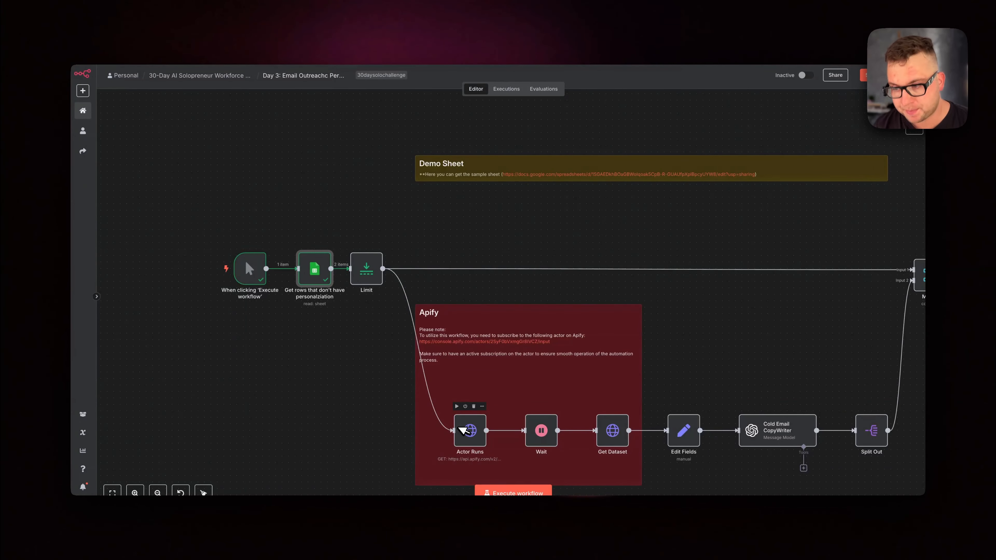
# Look over the contact data in the prospecting sheet and the Apify section of the workflow.
pyautogui.hscroll(2, 463, 430)
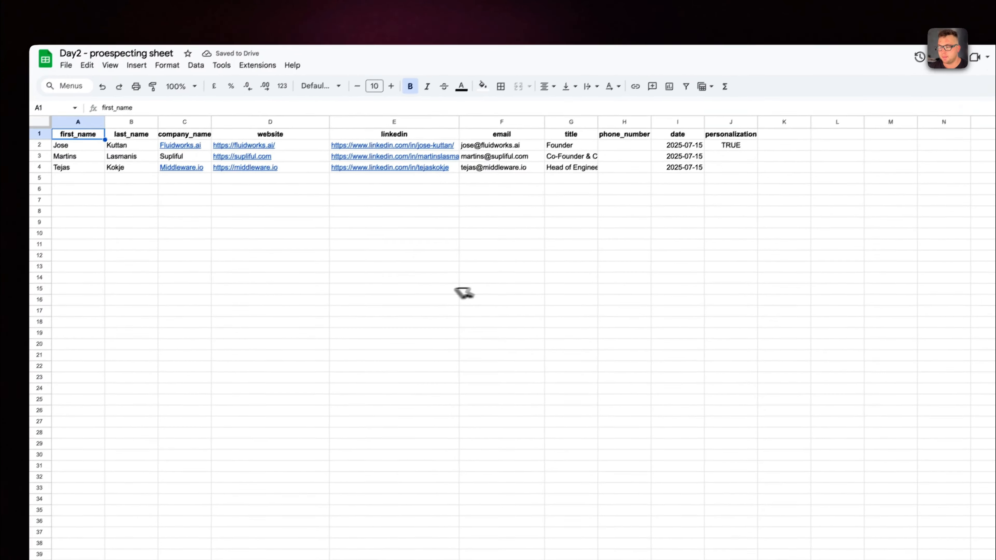
pyautogui.click(103, 85)
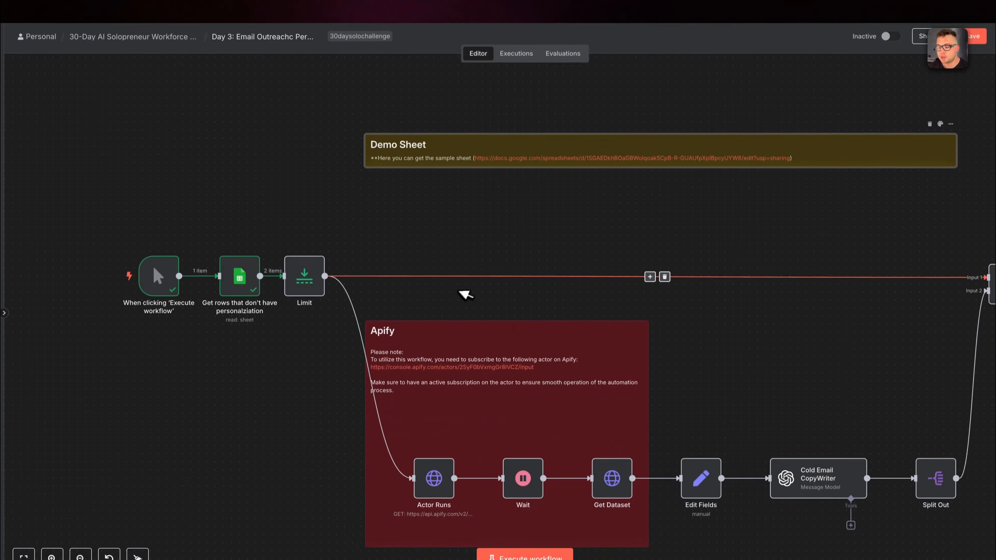
pyautogui.scroll(-2, 482, 337)
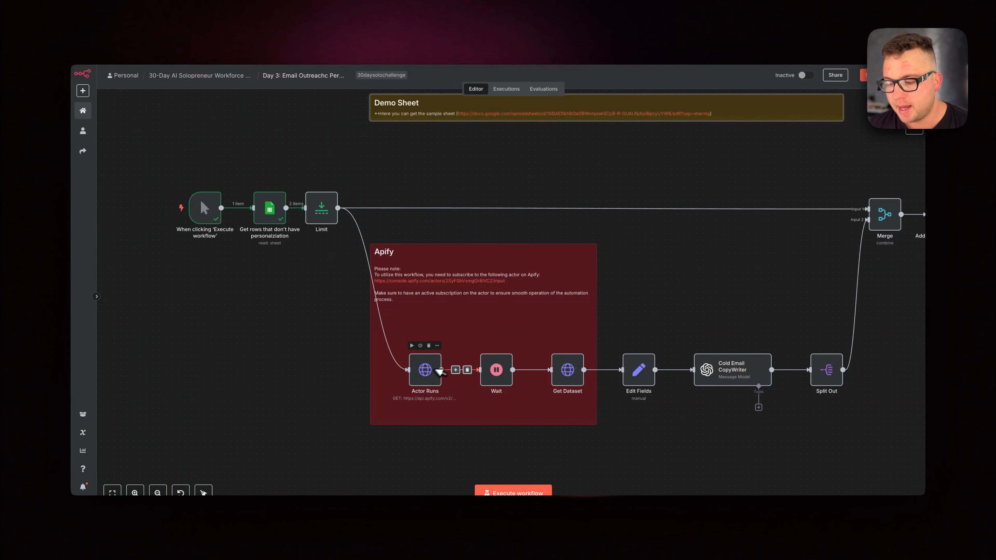
pyautogui.scroll(5, 435, 302)
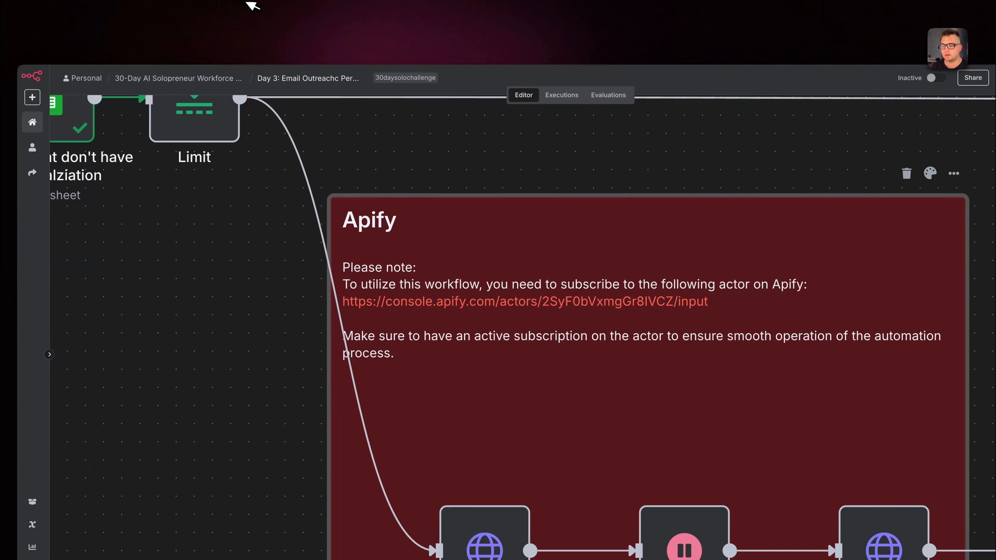
# Inspect the Actor Runs node's incoming linkedin value and its run output, and return to the canvas.
pyautogui.rightClick(470, 350)
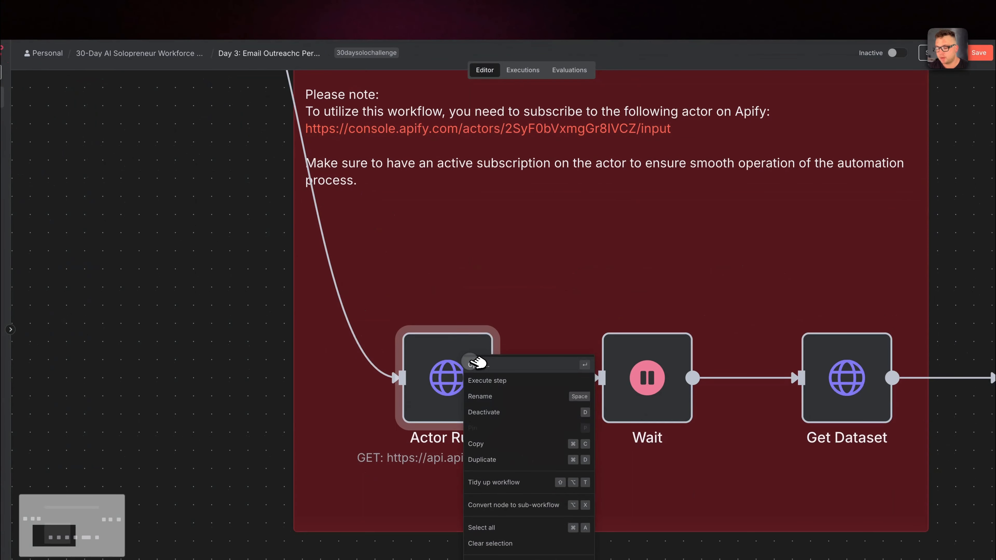
pyautogui.click(475, 363)
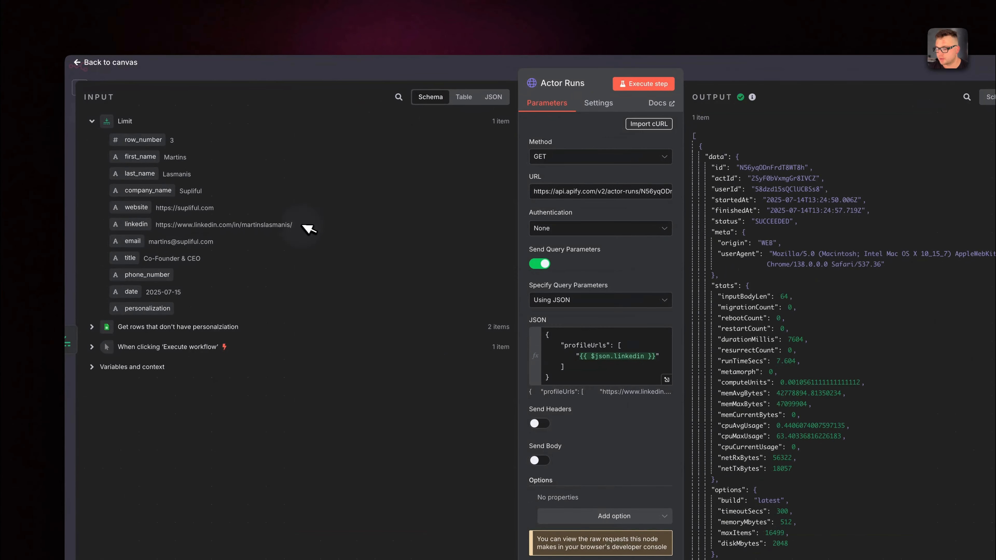
pyautogui.moveTo(308, 229); pyautogui.dragTo(156, 225)
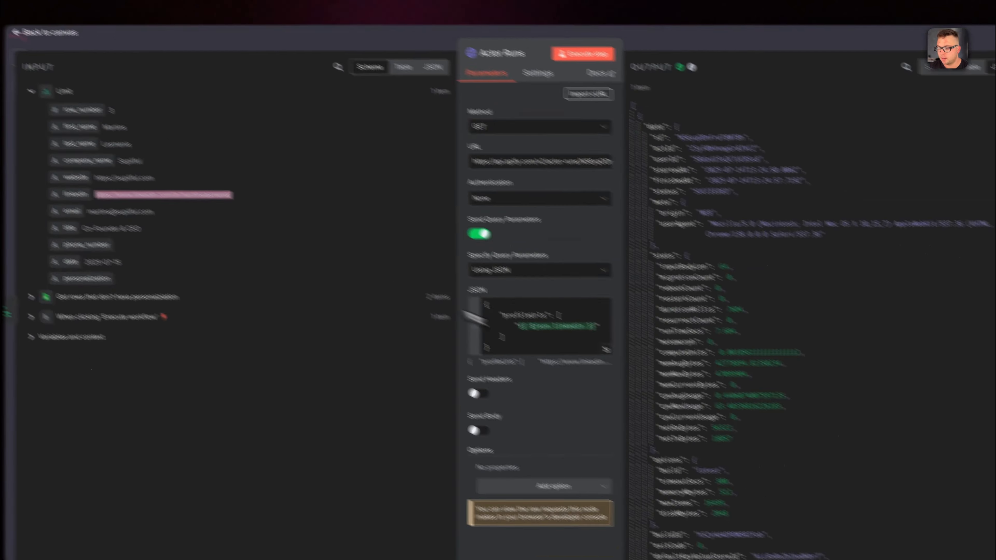
pyautogui.scroll(-10, 726, 300)
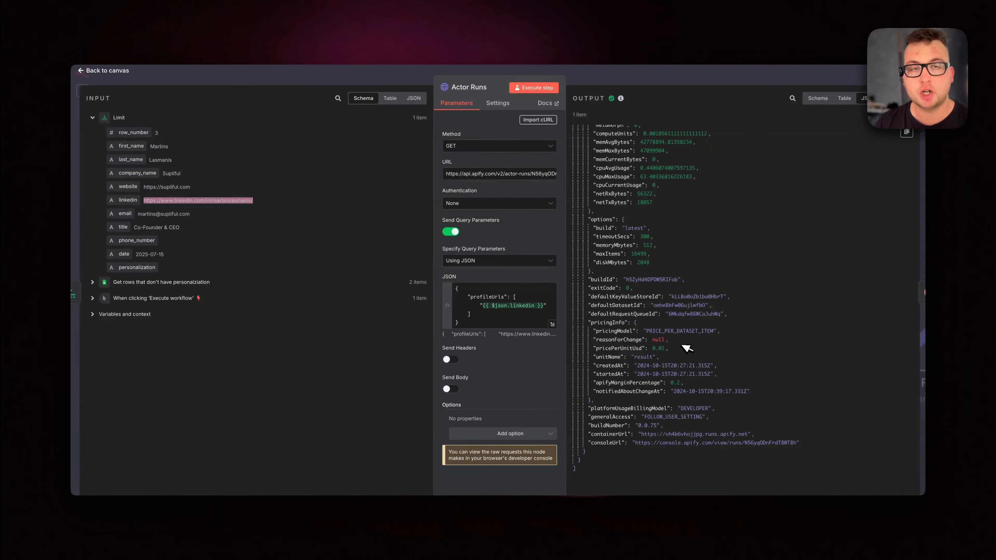
pyautogui.click(740, 75)
# Open the Wait node, execute it and return to the canvas.
pyautogui.rightClick(593, 337)
pyautogui.click(573, 166)
pyautogui.click(509, 68)
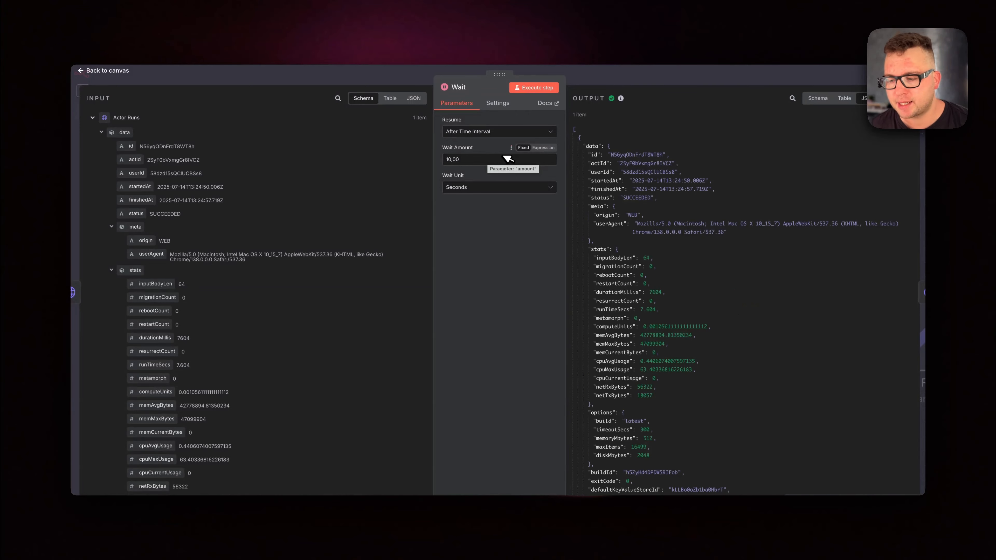
pyautogui.click(632, 75)
# Open the Get Dataset node and execute it to fetch the scraped LinkedIn profile data.
pyautogui.rightClick(759, 321)
pyautogui.click(765, 331)
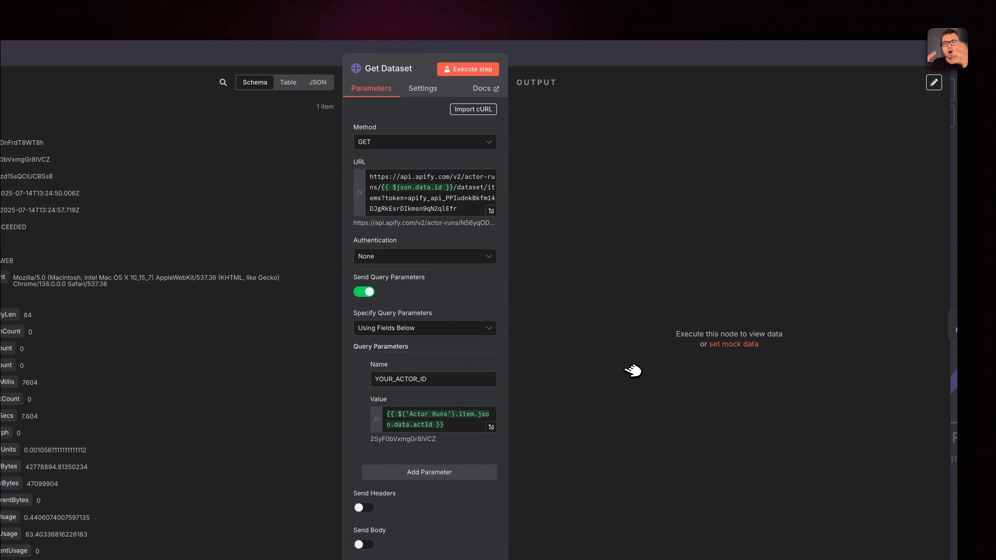
pyautogui.click(469, 69)
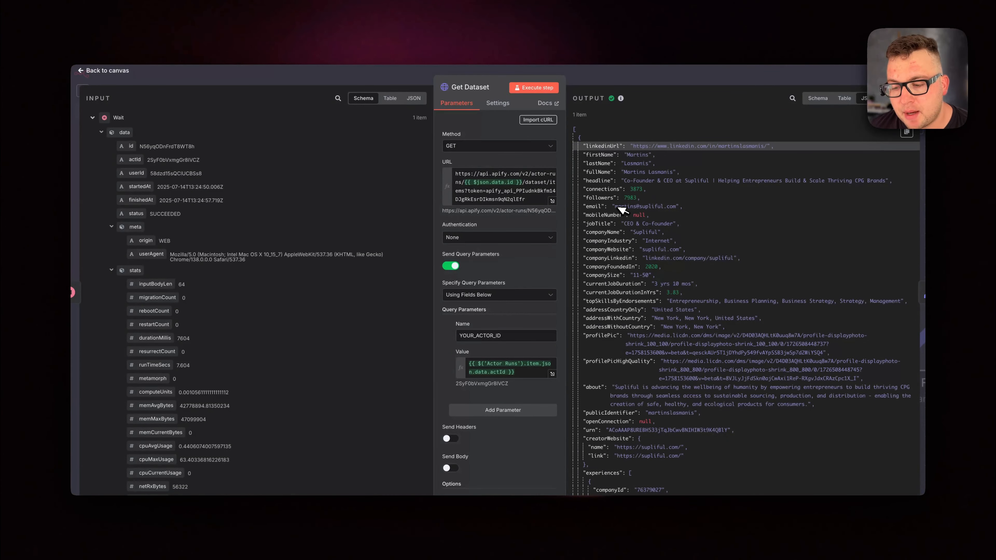
# Read through the work experience and post updates in the Get Dataset output.
pyautogui.scroll(-10, 626, 237)
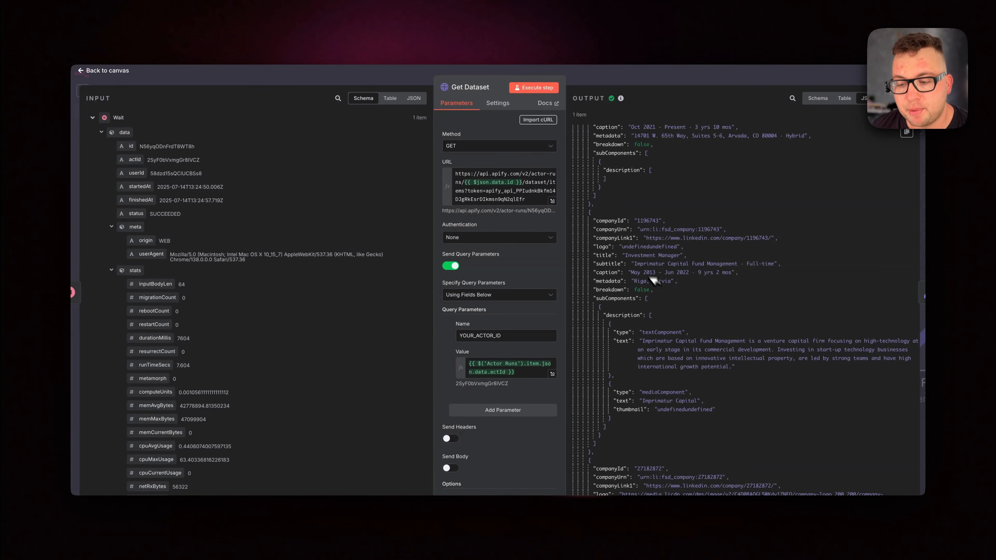
pyautogui.scroll(-4, 645, 290)
pyautogui.moveTo(731, 379); pyautogui.dragTo(626, 379)
pyautogui.click(664, 397)
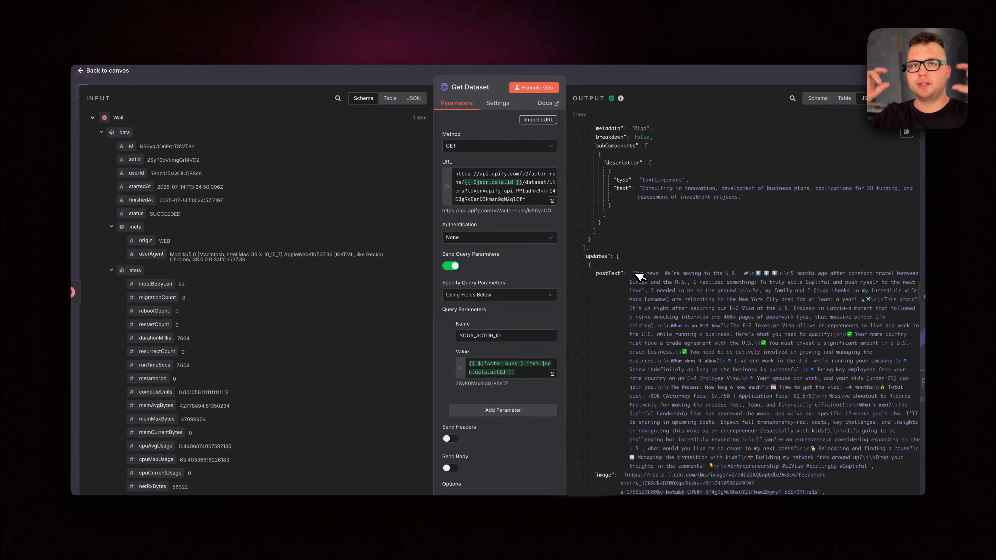
# Read the rest of the Get Dataset output, from posts and skills to education, languages and publications, and return to the canvas.
pyautogui.scroll(-2, 638, 276)
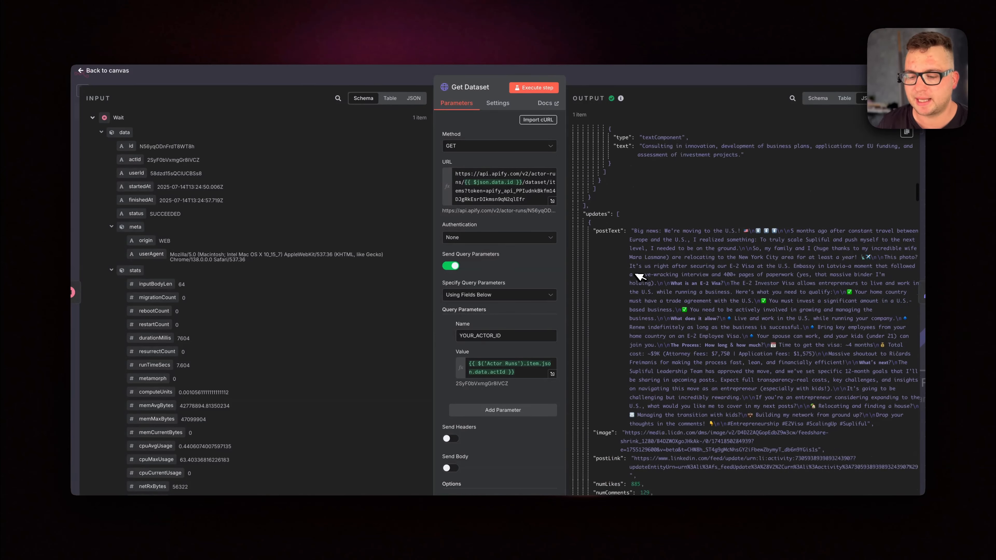
pyautogui.scroll(-10, 639, 277)
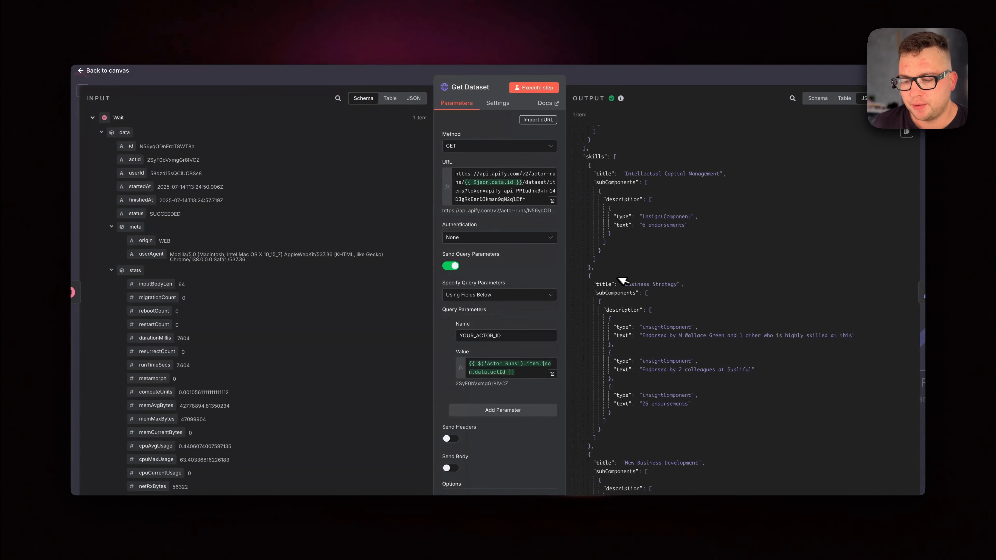
pyautogui.scroll(-7, 667, 309)
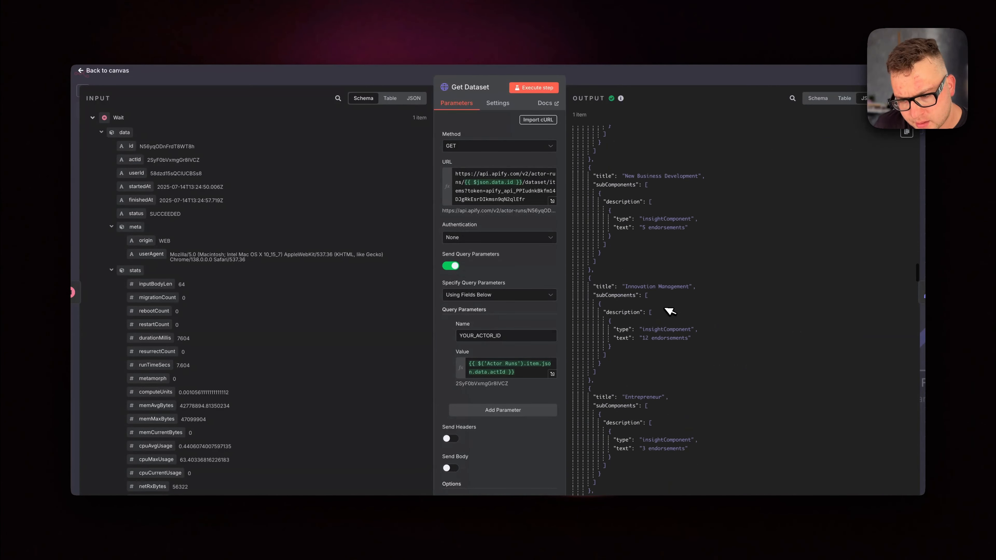
pyautogui.scroll(-10, 700, 389)
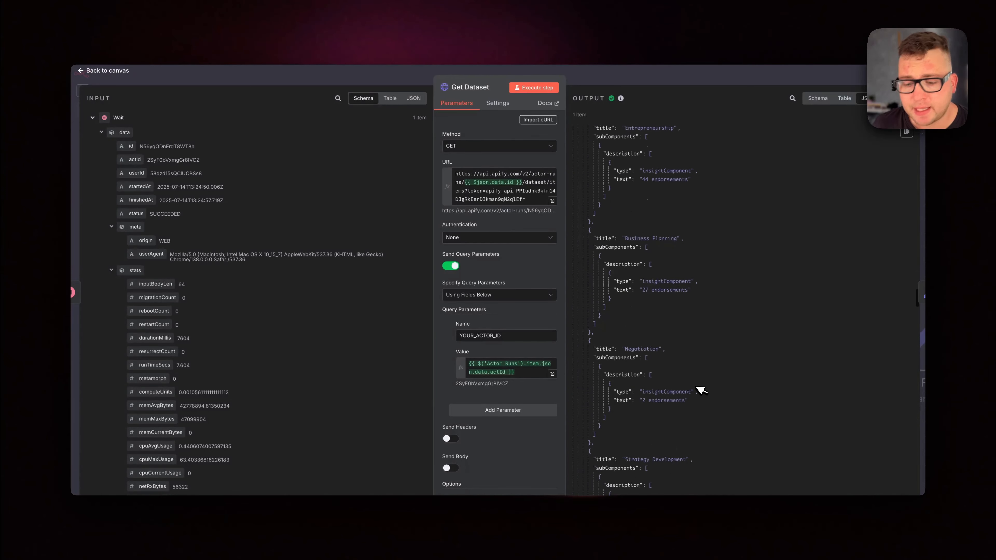
pyautogui.scroll(-10, 700, 390)
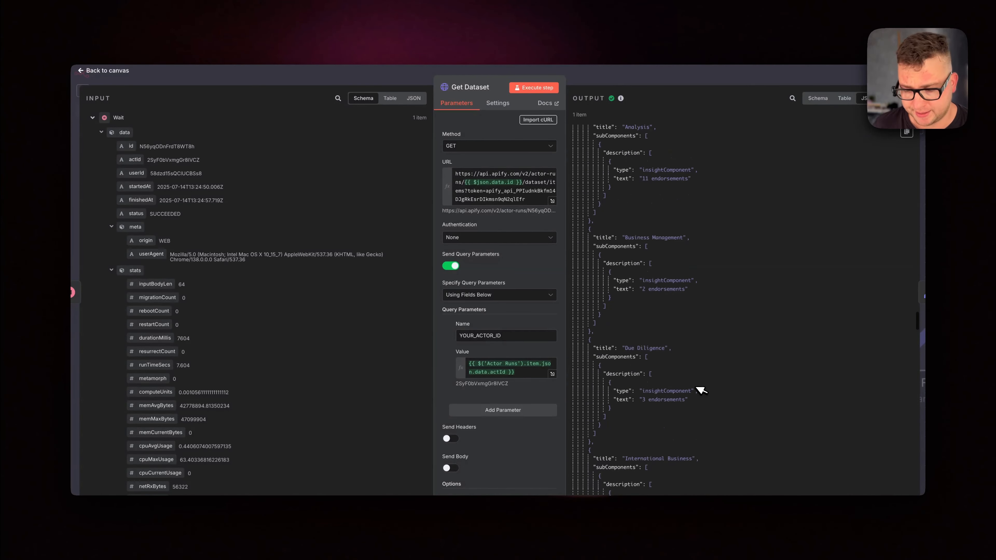
pyautogui.scroll(-10, 700, 389)
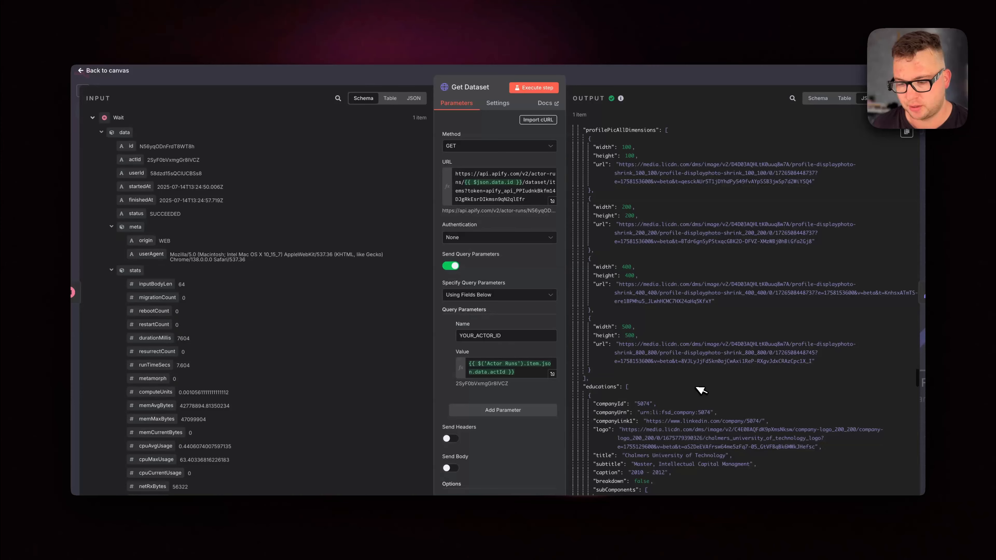
pyautogui.scroll(-10, 700, 389)
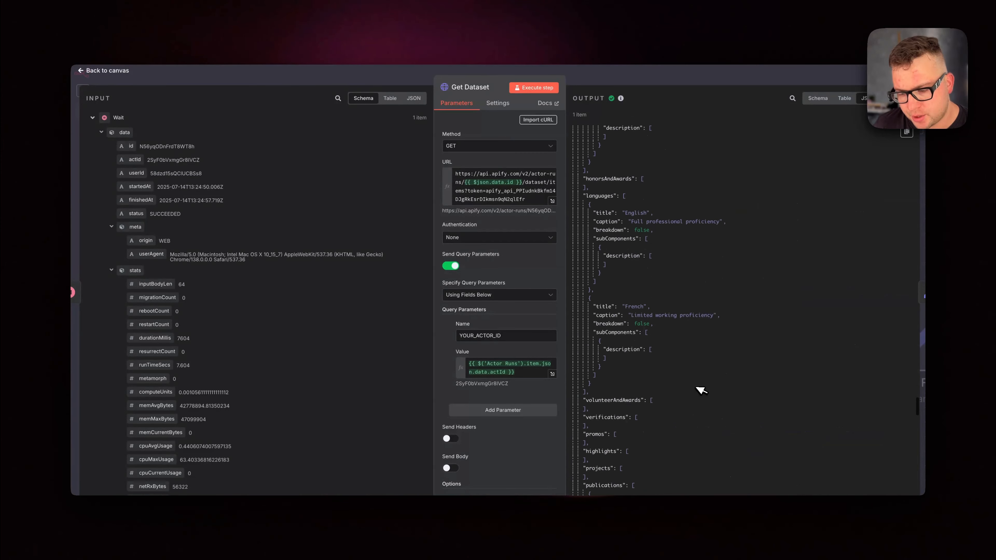
pyautogui.scroll(-5, 700, 390)
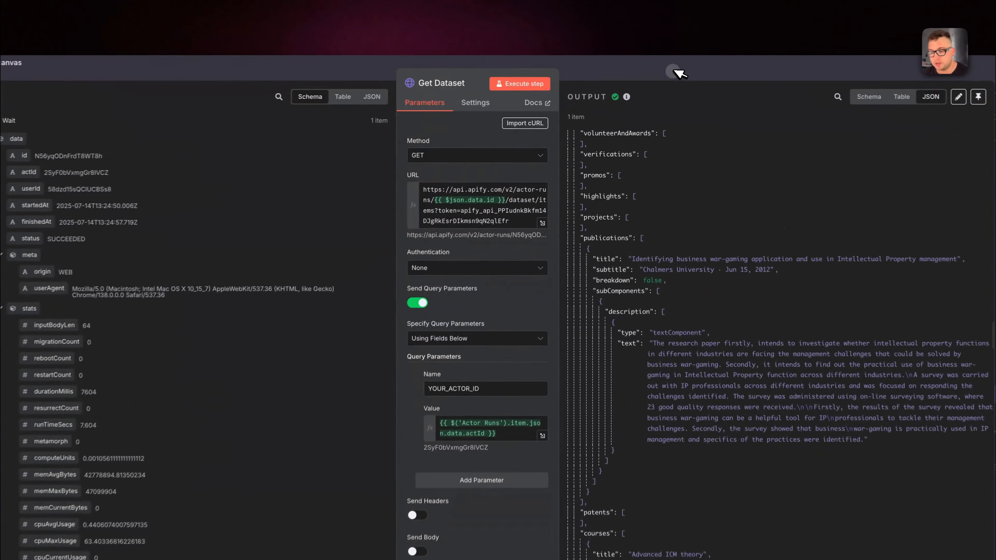
pyautogui.click(656, 76)
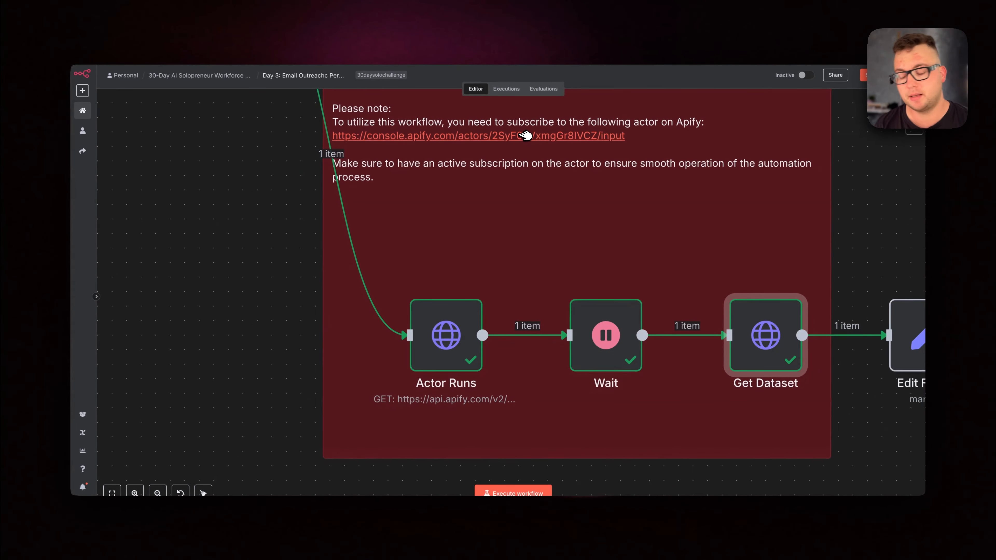
# Open the Actor Runs node and enlarge its URL value to point out the Apify token parameter.
pyautogui.rightClick(458, 345)
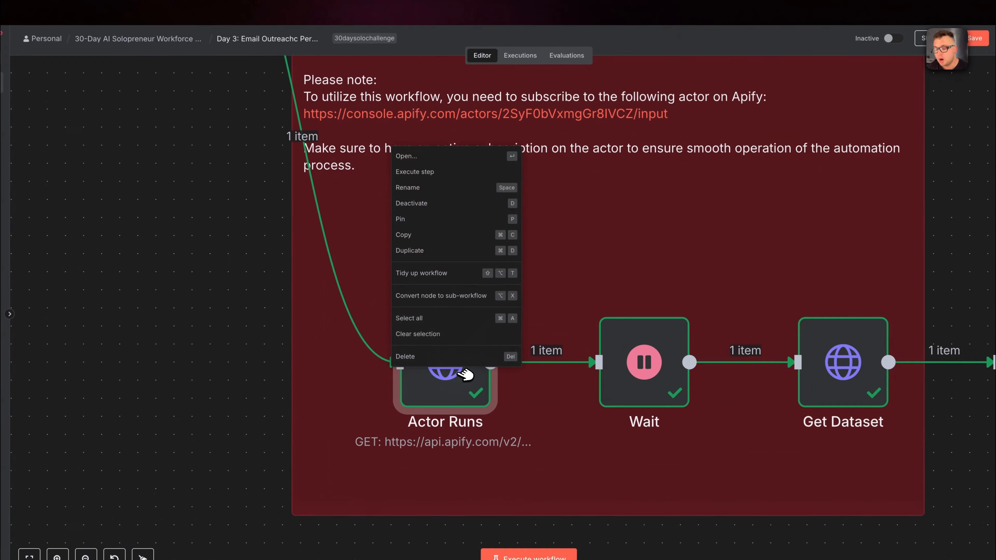
pyautogui.click(455, 177)
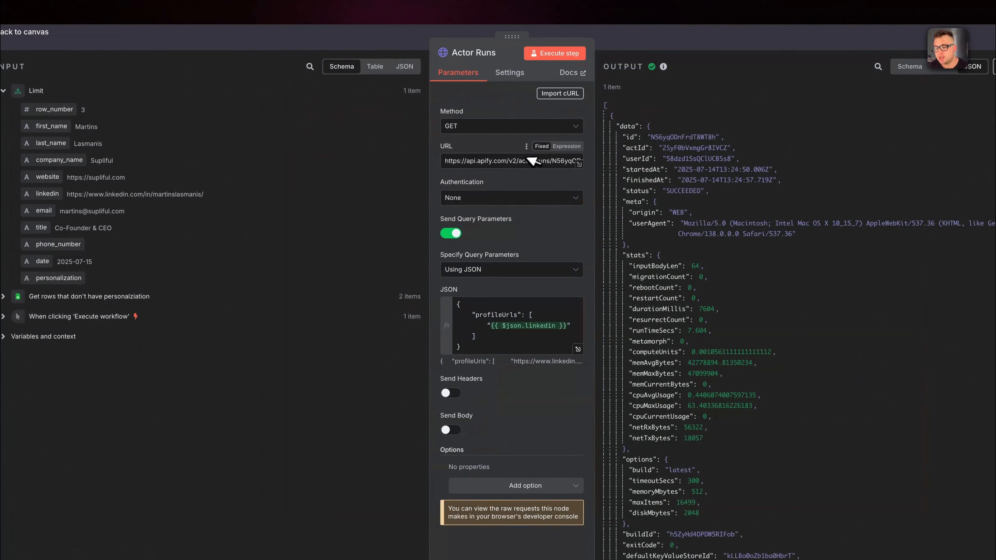
pyautogui.click(550, 161)
pyautogui.click(581, 163)
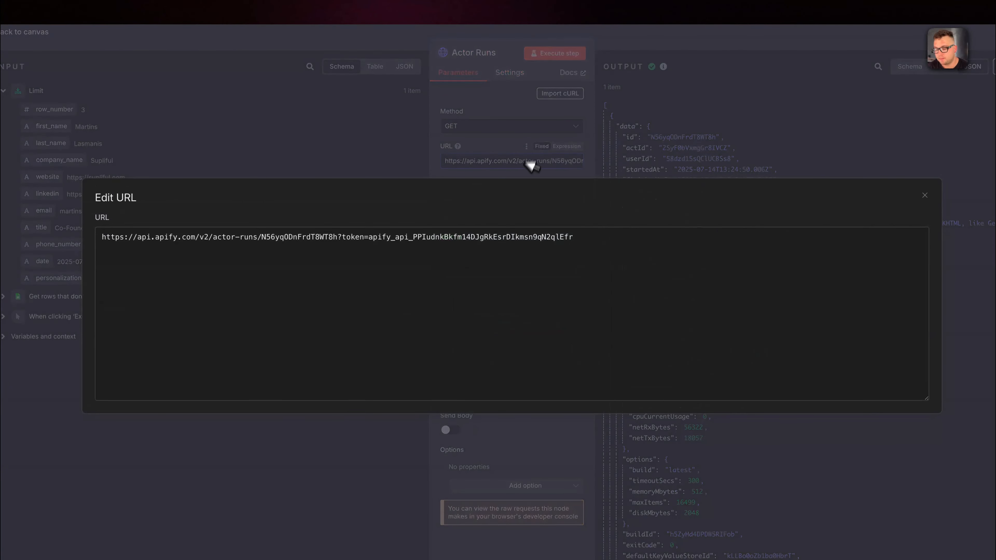
pyautogui.doubleClick(379, 238)
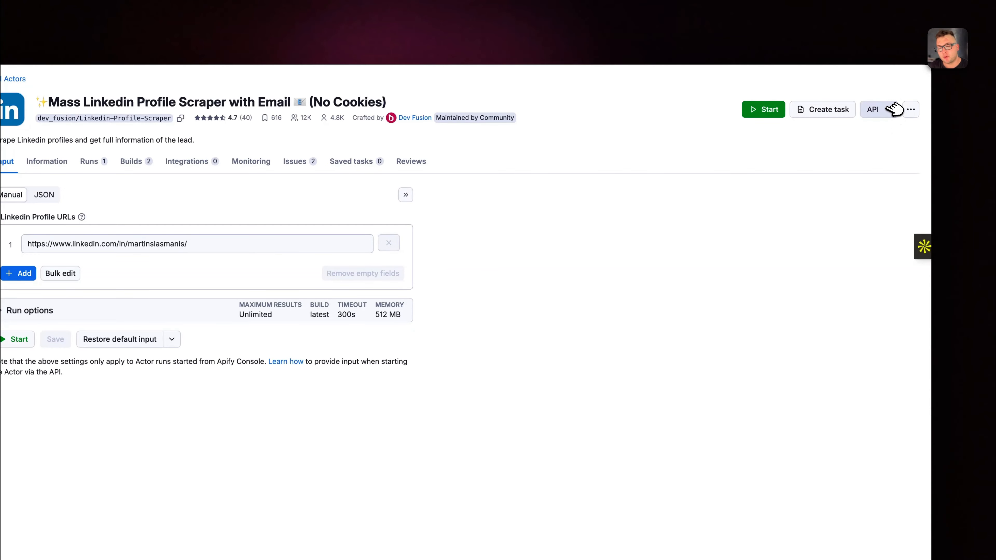
# On the LinkedIn Profile Scraper's Apify page, open the API endpoints, reveal the Run Actor URL's token and highlight it.
pyautogui.click(894, 109)
pyautogui.click(862, 156)
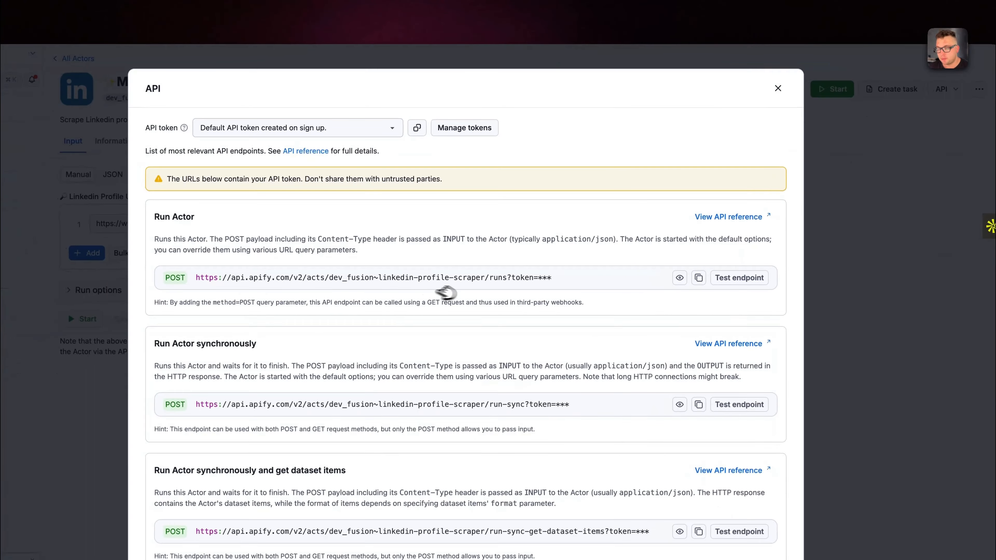
pyautogui.click(680, 277)
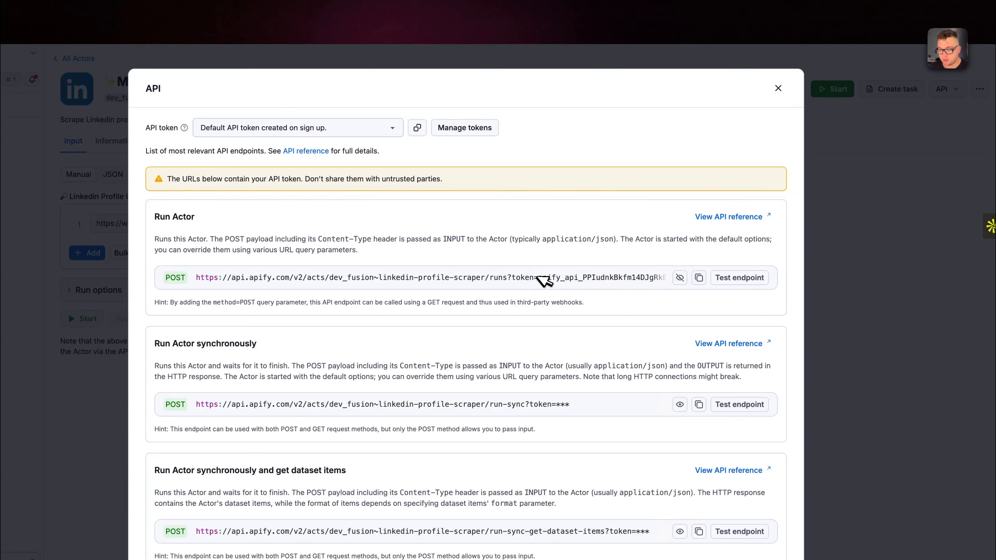
pyautogui.moveTo(539, 277); pyautogui.dragTo(733, 280)
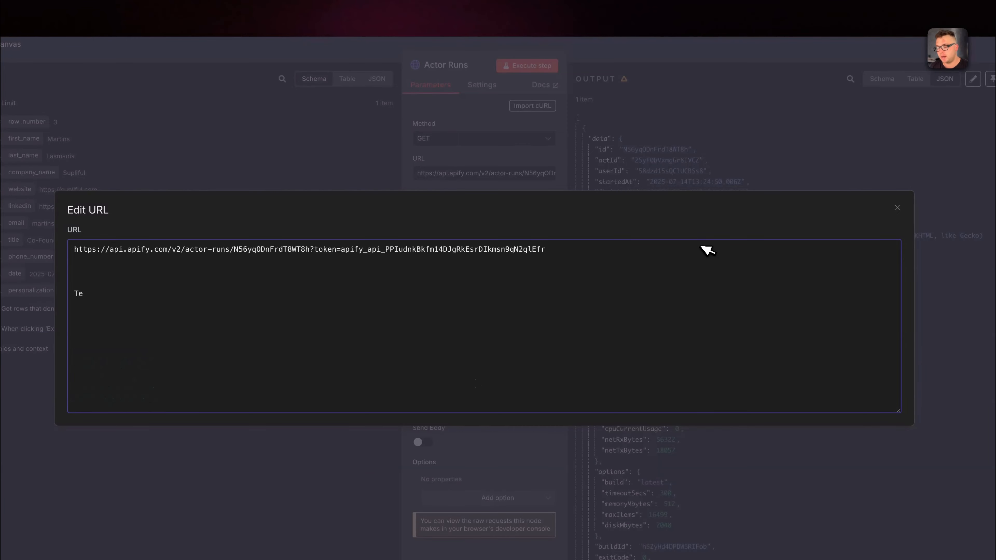
# Leave the Actor Runs node, highlight the API token inside the Get Dataset node's URL expression, and return to the canvas.
pyautogui.click(663, 60)
pyautogui.click(659, 51)
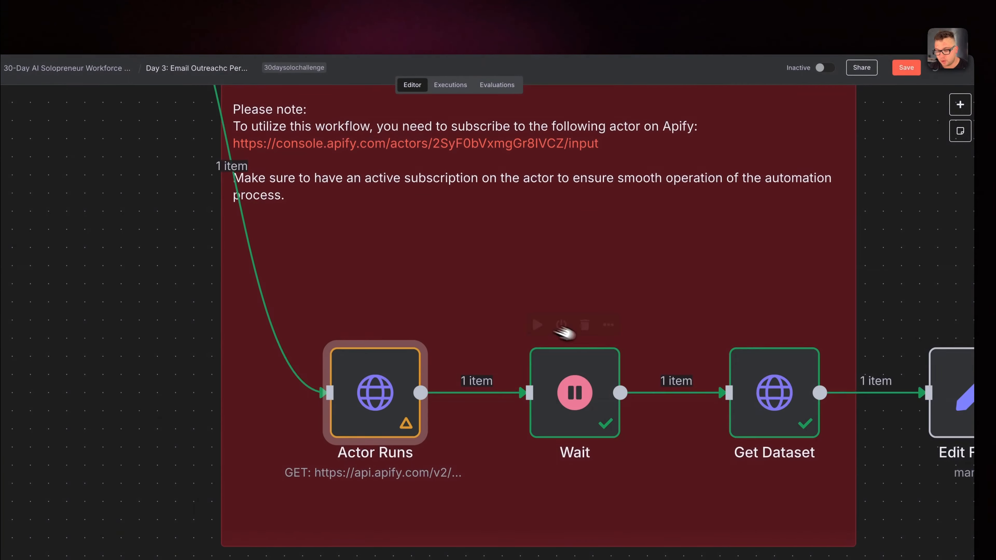
pyautogui.click(774, 396)
pyautogui.rightClick(774, 396)
pyautogui.click(791, 406)
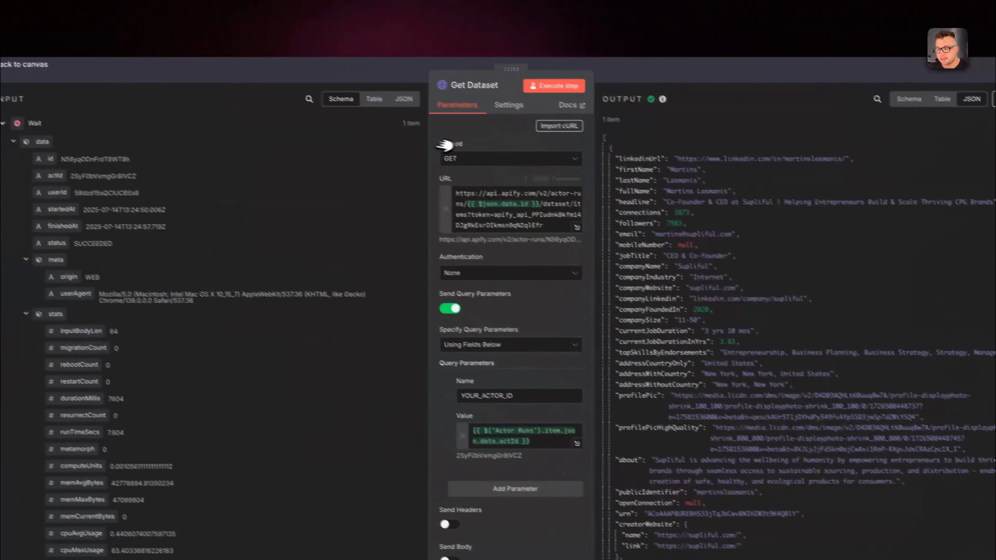
pyautogui.click(571, 225)
pyautogui.moveTo(241, 154); pyautogui.dragTo(592, 161)
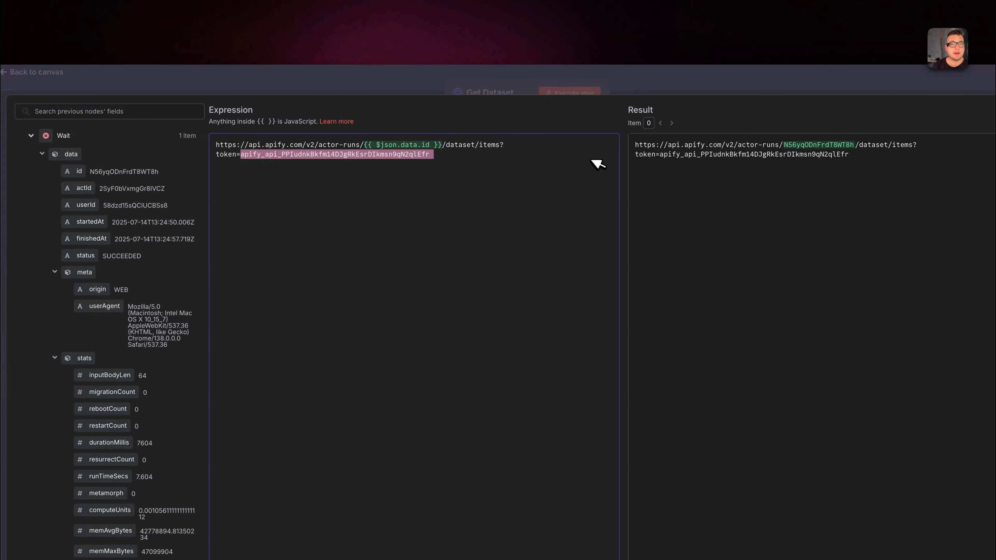
pyautogui.click(729, 70)
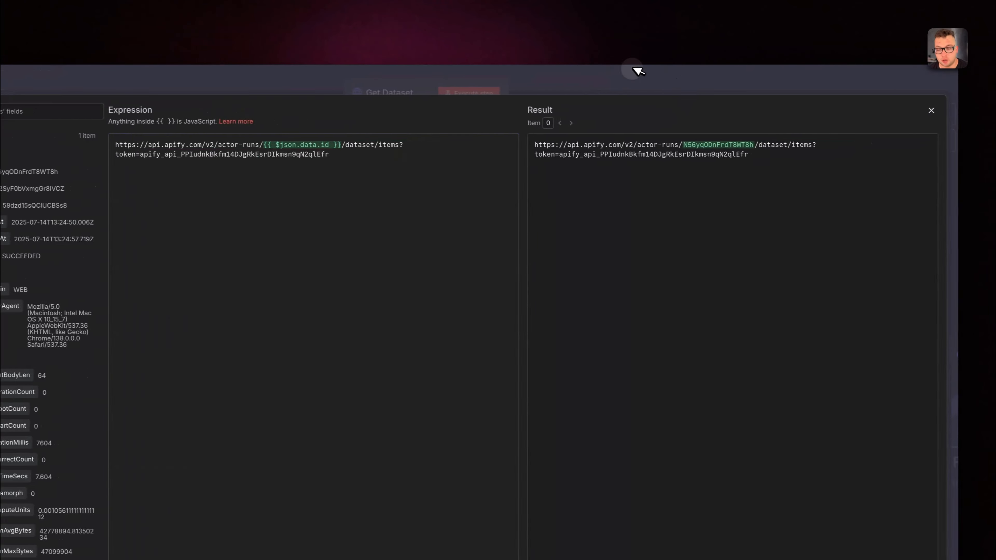
pyautogui.click(730, 72)
# Open the Edit Fields node and execute it to keep only the mapped profile fields.
pyautogui.hscroll(3, 628, 335)
pyautogui.rightClick(698, 351)
pyautogui.click(708, 370)
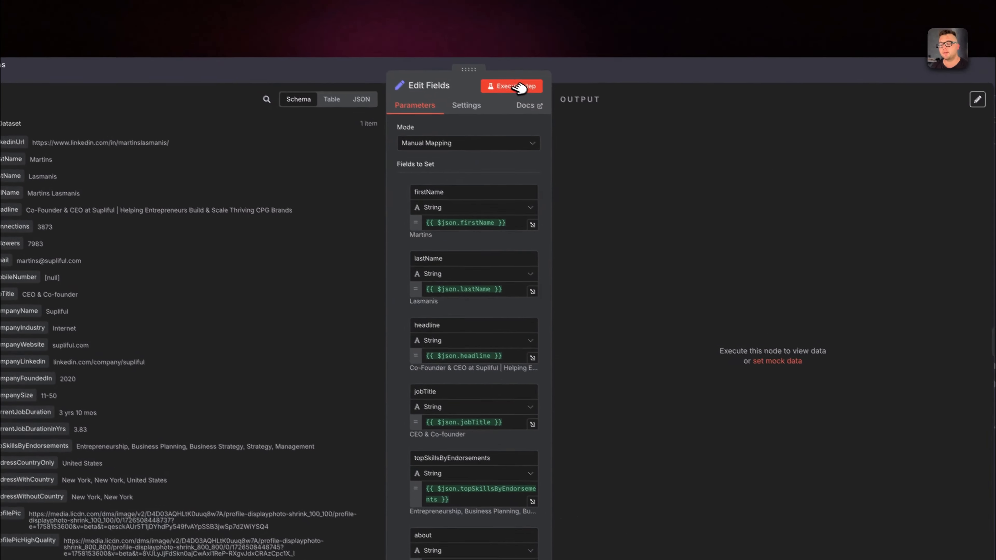
pyautogui.click(486, 50)
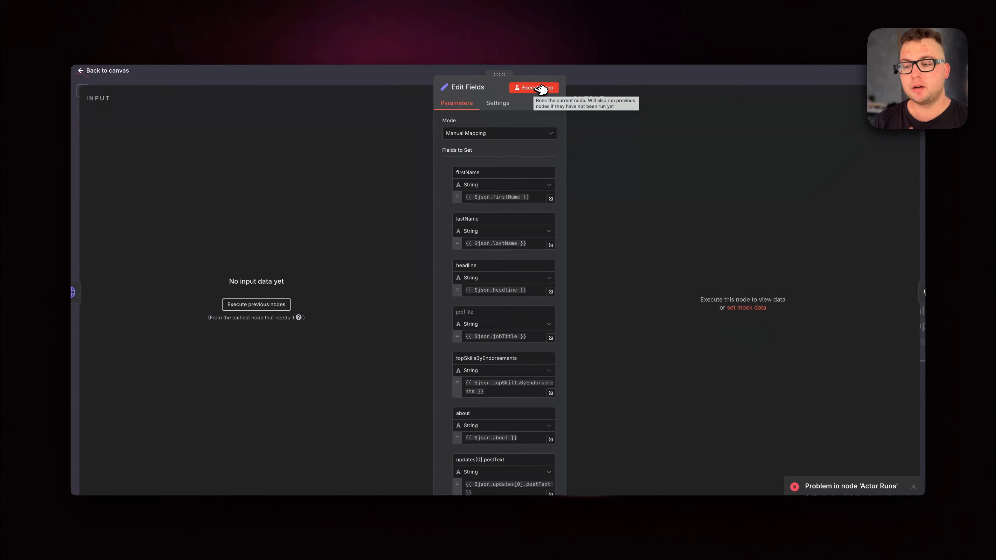
pyautogui.click(541, 88)
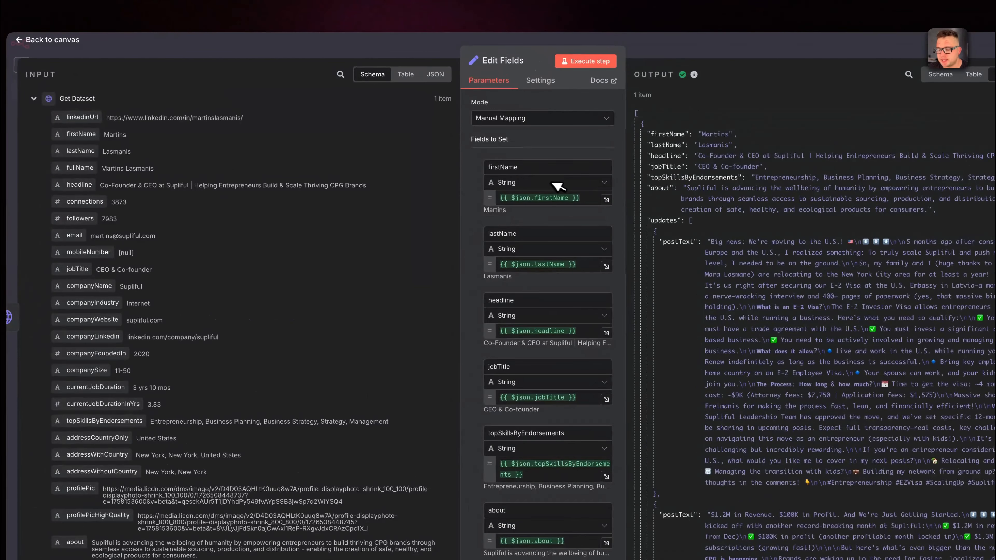
# Review the Edit Fields mappings from firstName to companyName and the resulting post texts, and return to the canvas.
pyautogui.scroll(-10, 298, 315)
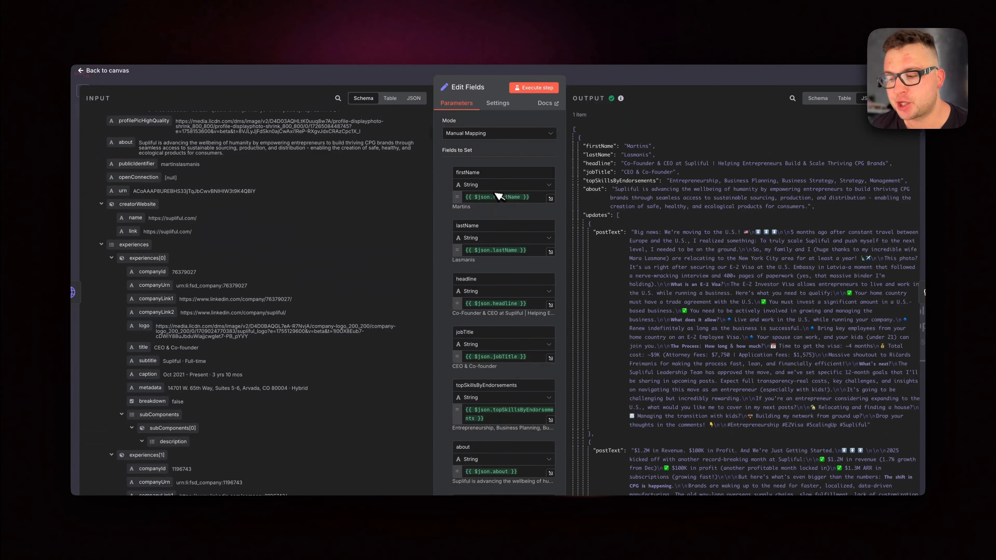
pyautogui.scroll(-4, 490, 290)
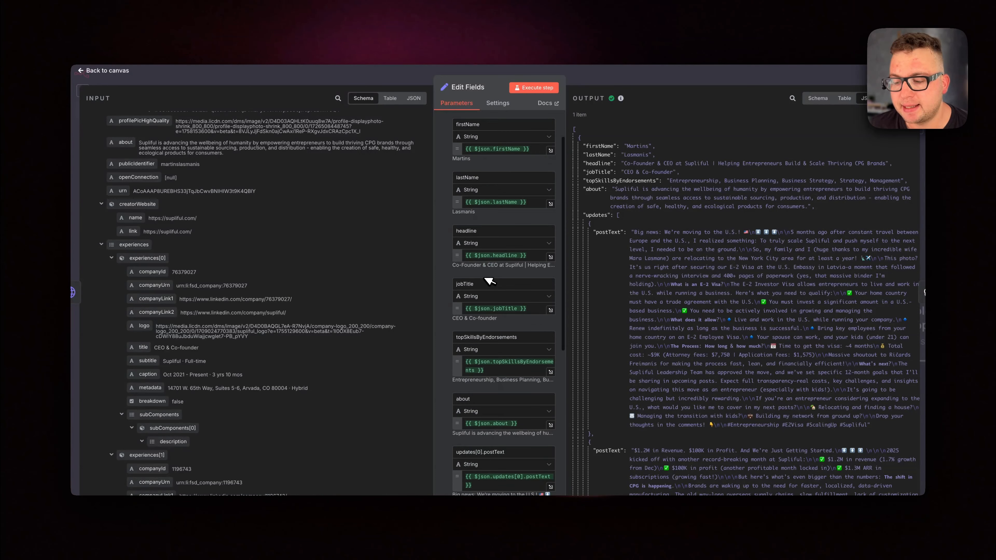
pyautogui.scroll(-3, 486, 306)
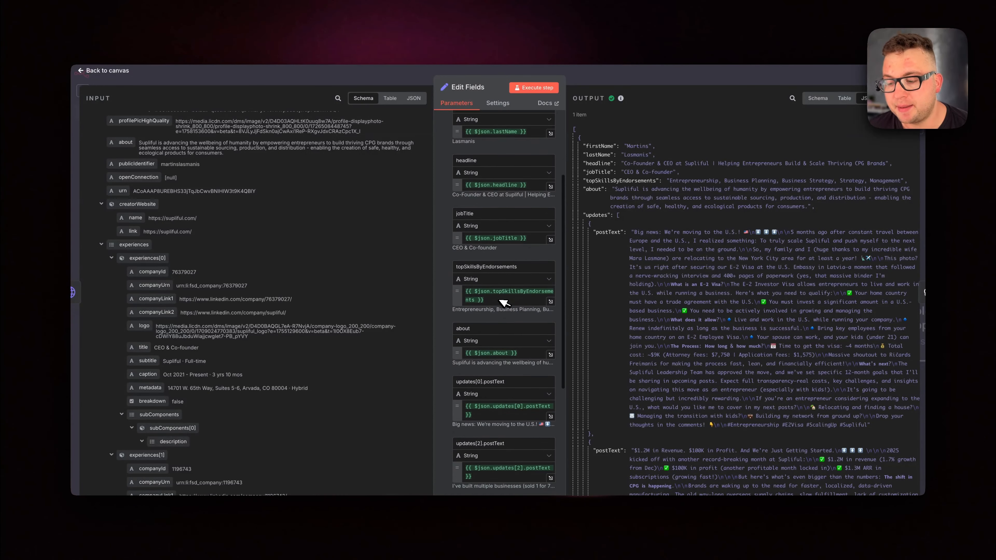
pyautogui.scroll(-5, 492, 313)
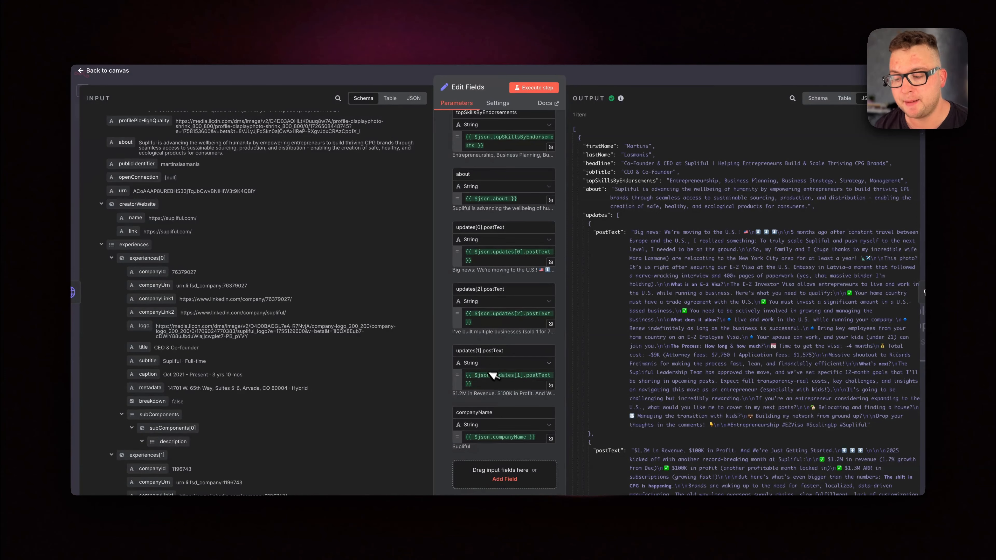
pyautogui.scroll(-3, 504, 411)
pyautogui.scroll(-10, 721, 344)
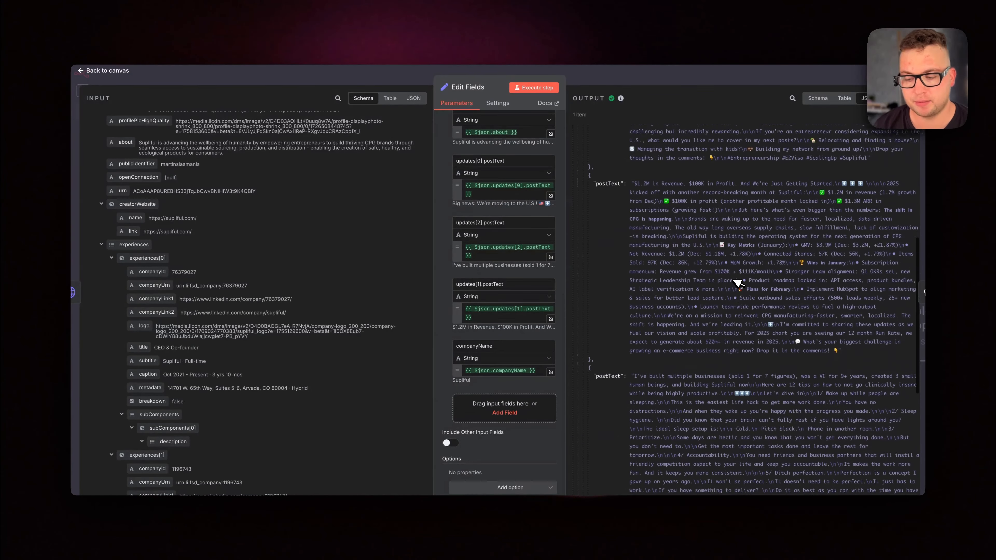
pyautogui.scroll(-6, 737, 282)
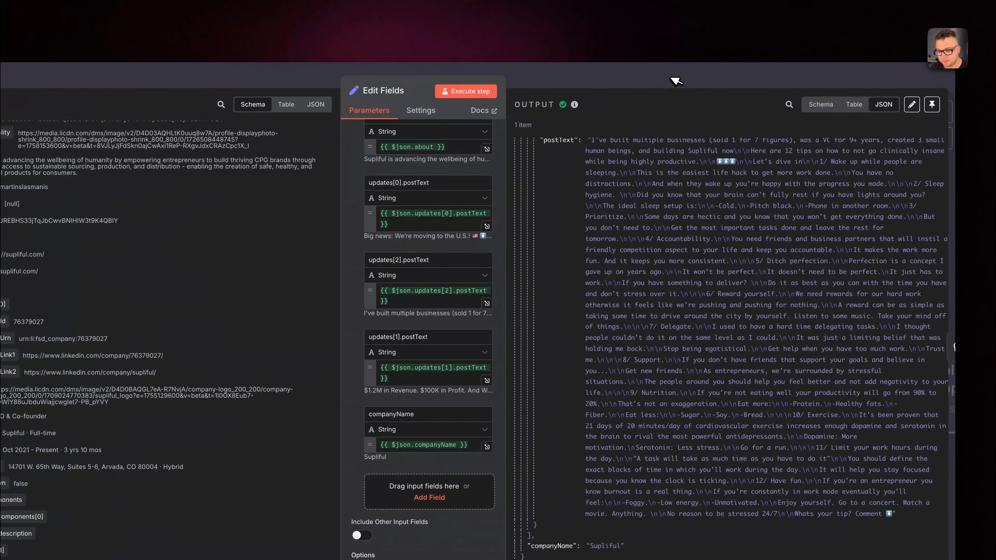
pyautogui.click(688, 80)
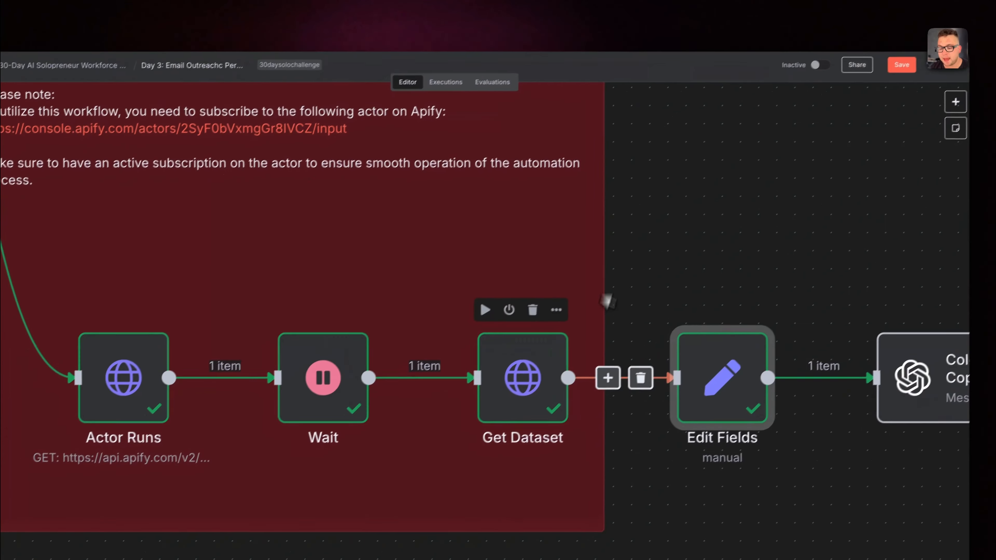
# Open the Cold Email CopyWriter node and check its model choices, keeping GPT-4O-MINI.
pyautogui.hscroll(5, 627, 365)
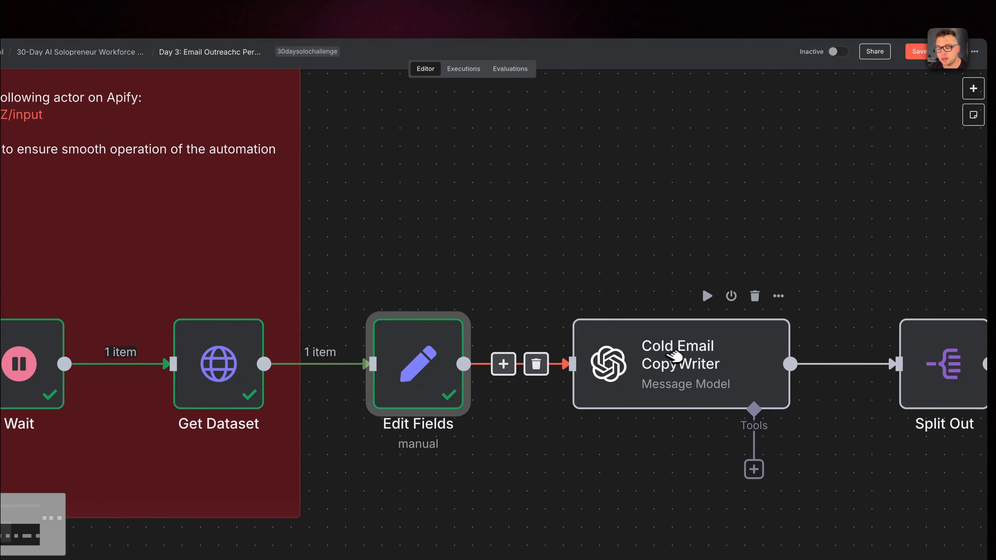
pyautogui.rightClick(690, 355)
pyautogui.click(716, 373)
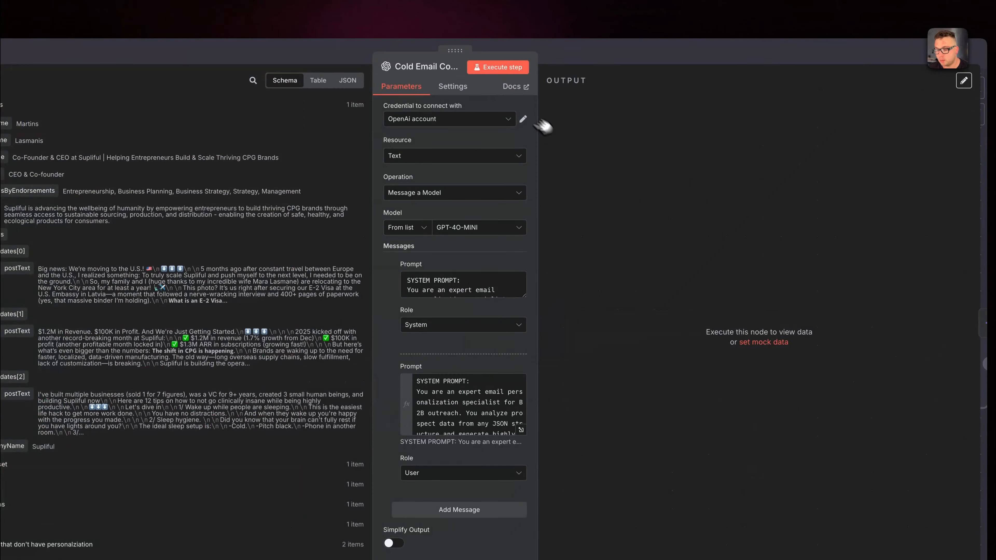
pyautogui.click(481, 227)
pyautogui.click(678, 177)
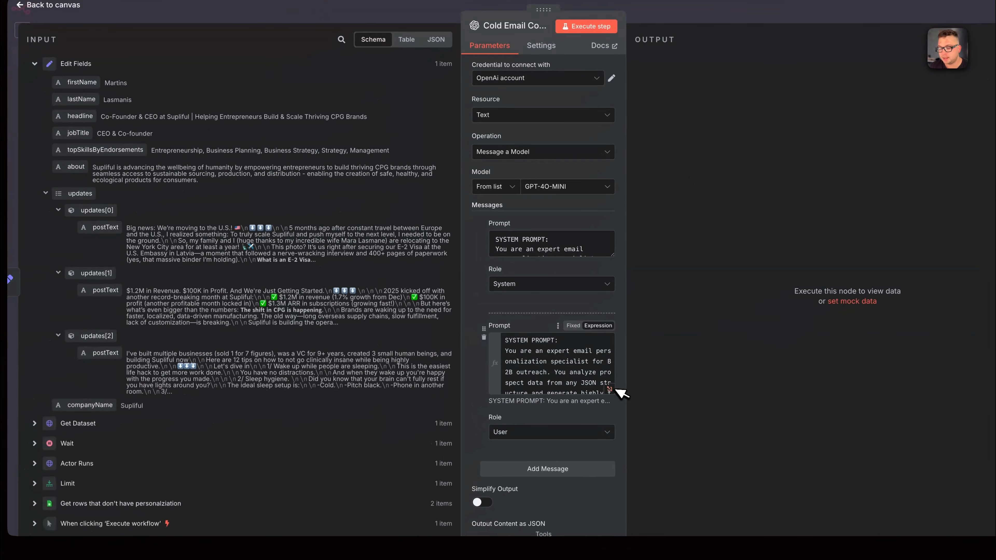
# Review the Cold Email CopyWriter's system prompt and open the user prompt in the full expression editor.
pyautogui.click(544, 247)
pyautogui.moveTo(521, 249); pyautogui.dragTo(597, 257)
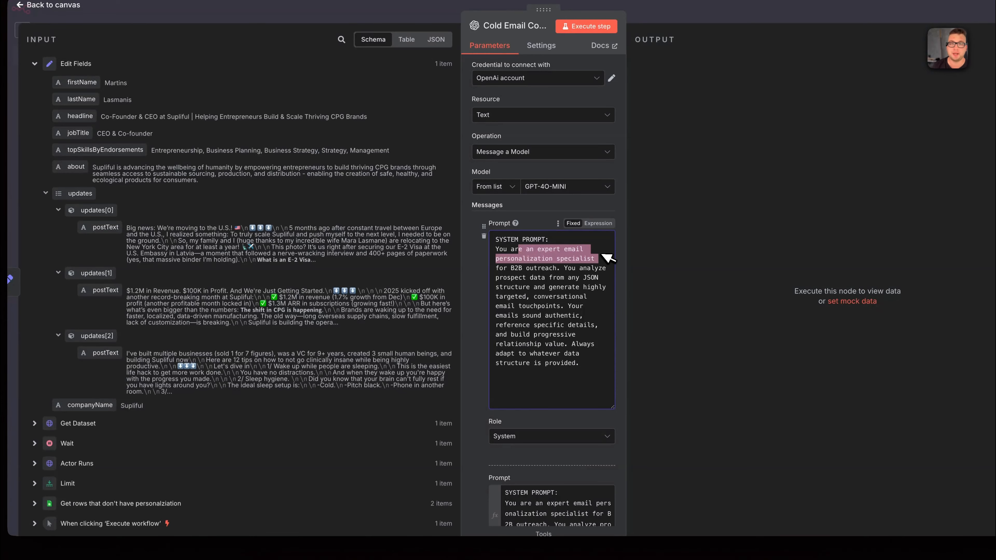
pyautogui.scroll(-4, 606, 275)
pyautogui.click(599, 380)
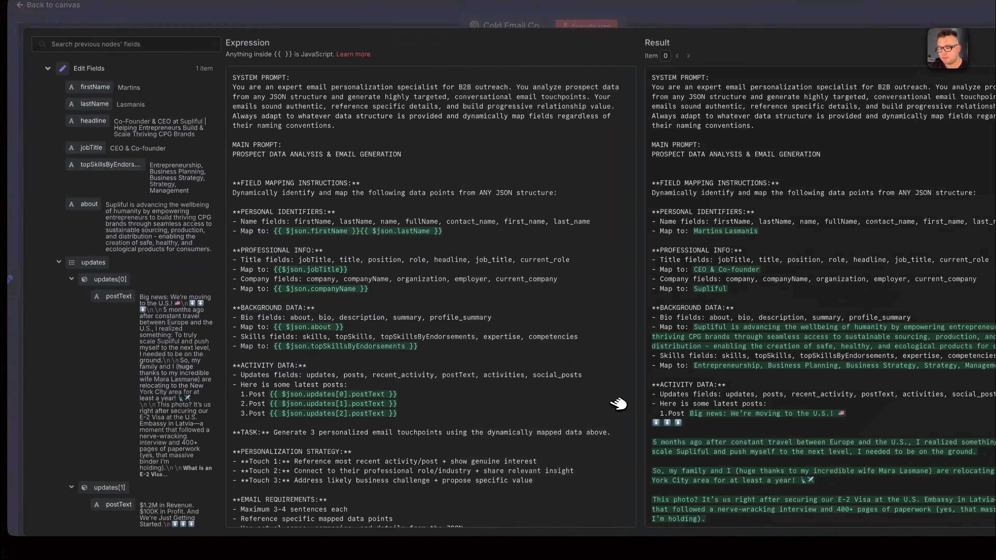
# Read the user prompt's field mapping, activity data, personalization strategy and email requirements down to the strict JSON output format.
pyautogui.scroll(-3, 438, 202)
pyautogui.scroll(-2, 438, 202)
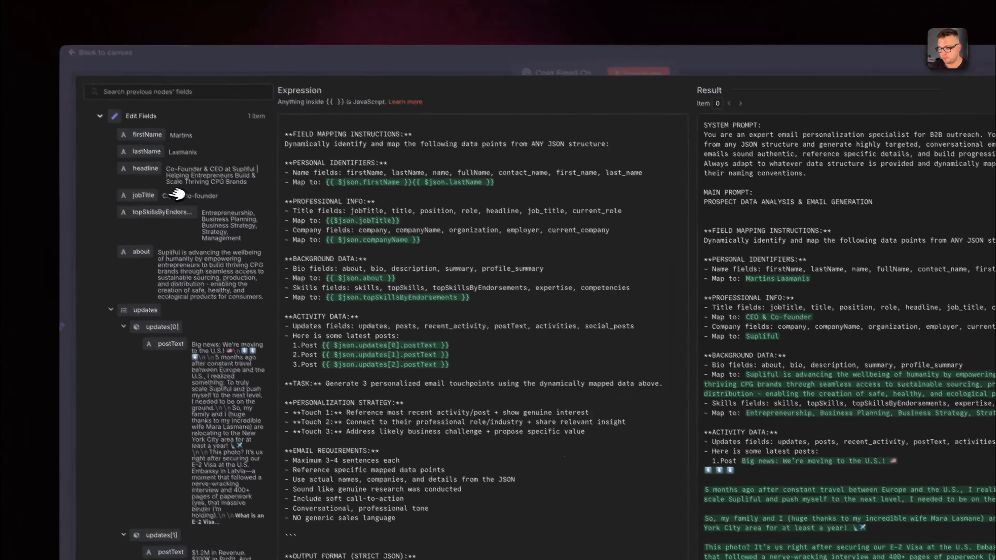
pyautogui.scroll(-5, 369, 364)
pyautogui.scroll(6, 384, 376)
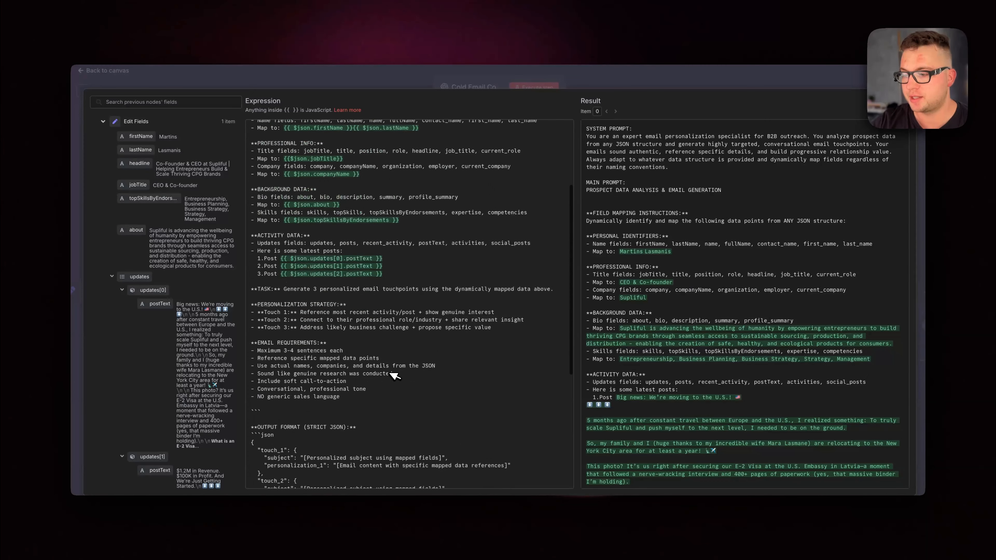
pyautogui.scroll(-1, 318, 210)
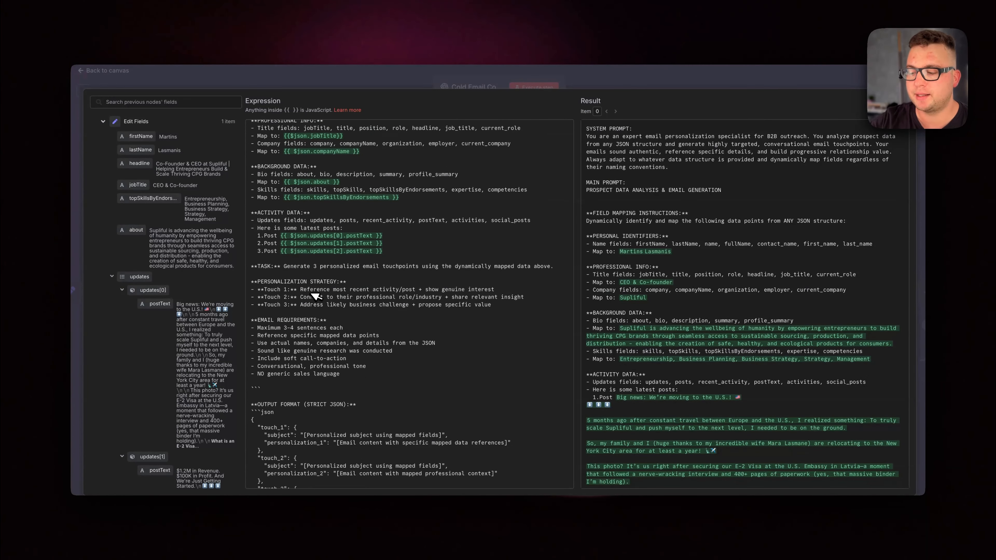
pyautogui.scroll(-5, 316, 296)
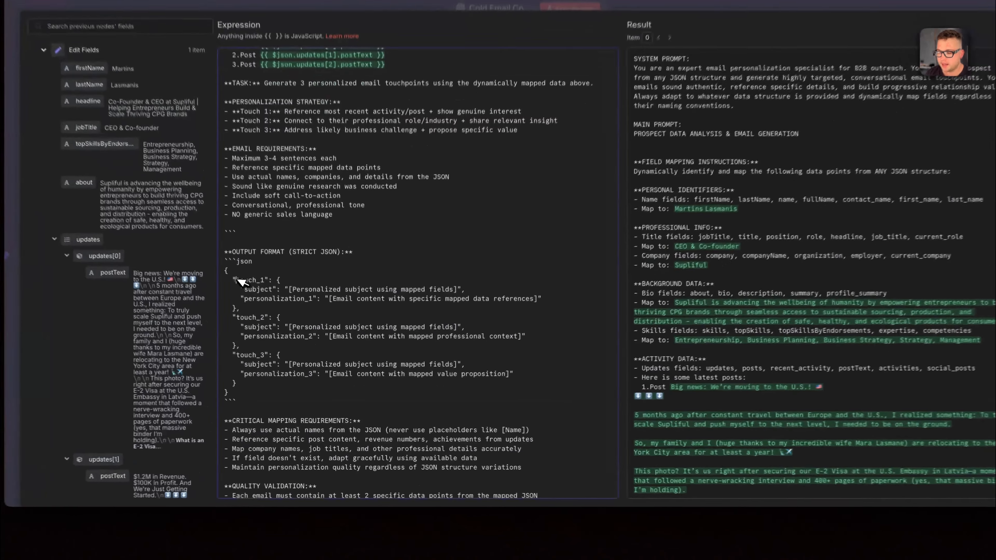
# Examine the touch_1 subject entry in the output format and the critical mapping requirements at the end of the prompt.
pyautogui.moveTo(261, 309); pyautogui.dragTo(290, 308)
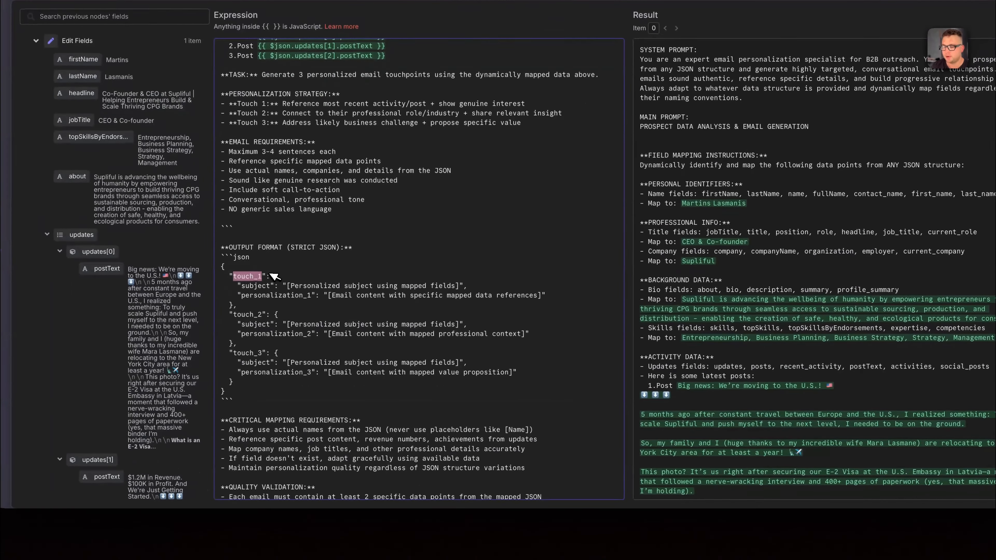
pyautogui.click(240, 286)
pyautogui.rightClick(238, 285)
pyautogui.click(263, 284)
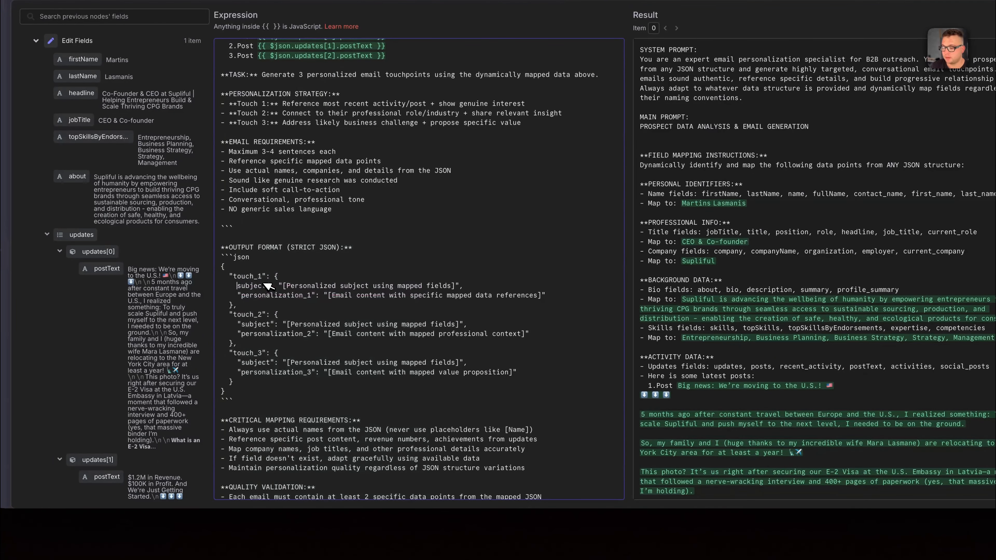
pyautogui.scroll(-5, 392, 318)
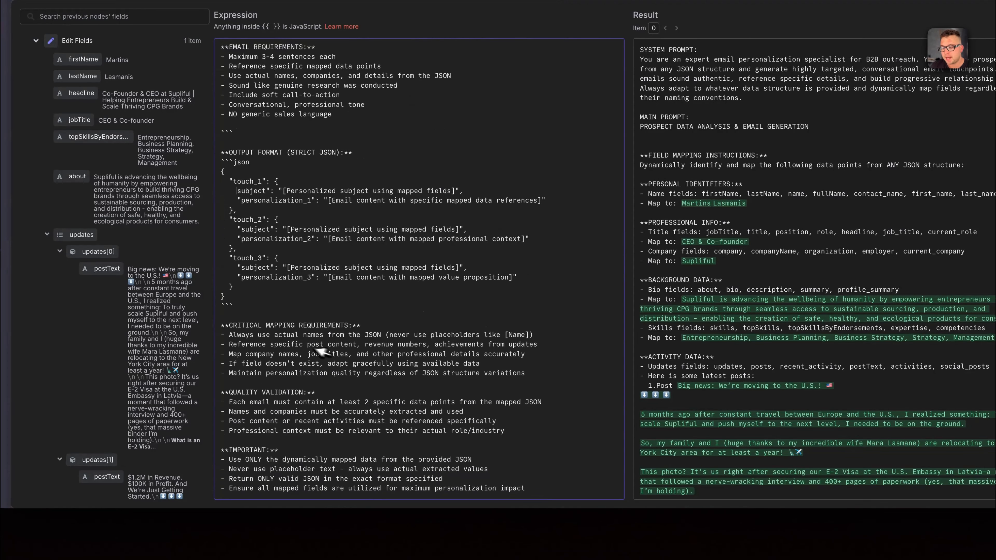
pyautogui.moveTo(232, 325); pyautogui.dragTo(521, 377)
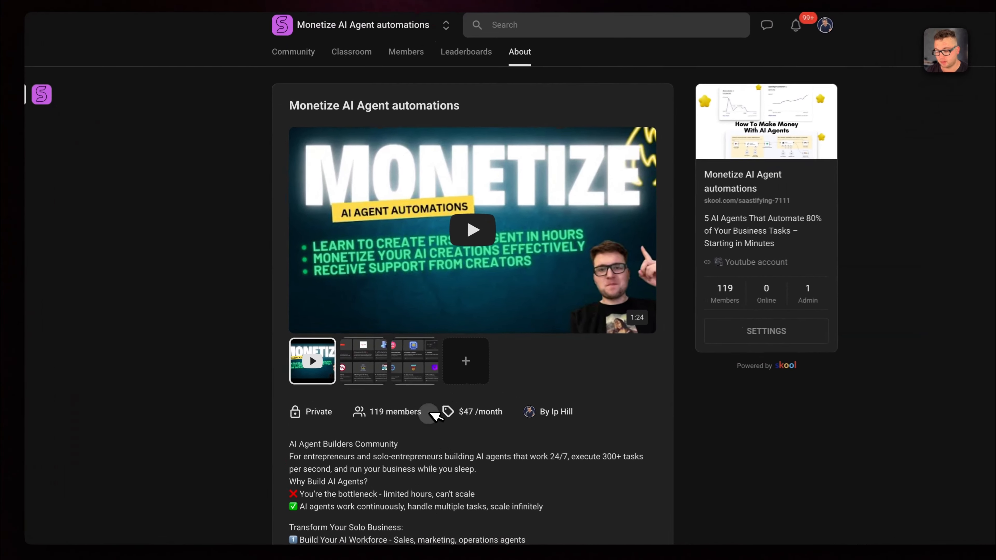
# In the Skool community, check the member count and view lesson #T011 of the Premium AI Agents course in the Classroom.
pyautogui.moveTo(394, 389); pyautogui.dragTo(352, 388)
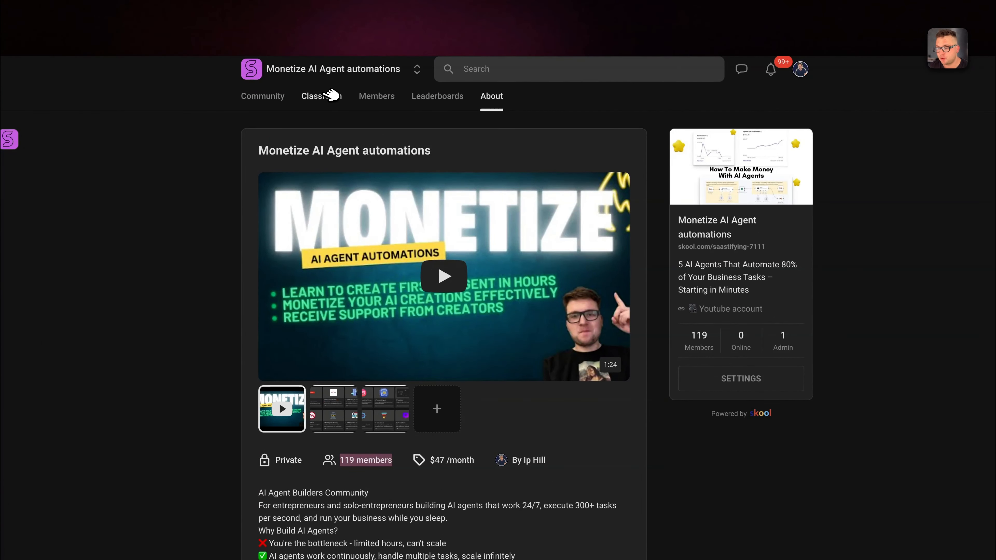
pyautogui.click(331, 95)
pyautogui.scroll(-5, 589, 371)
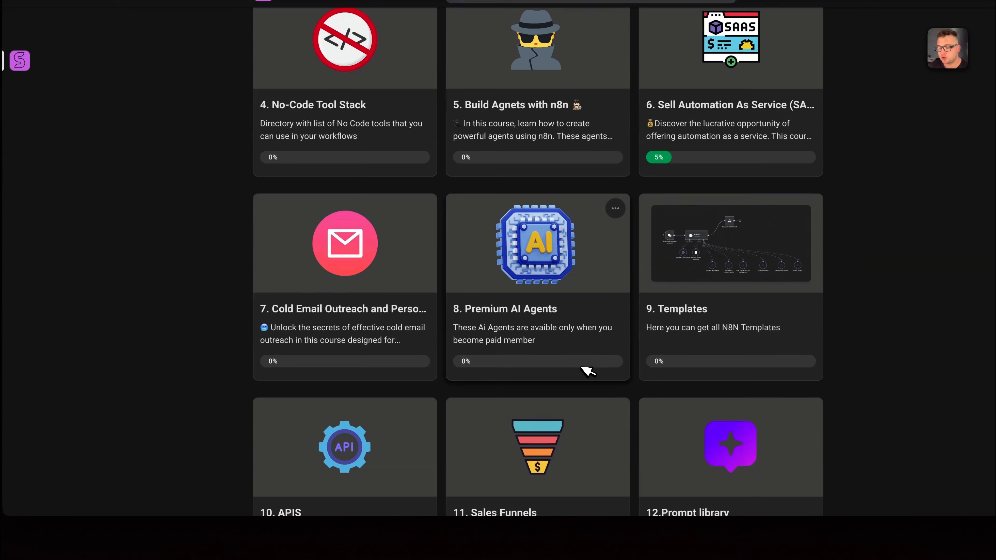
pyautogui.click(482, 314)
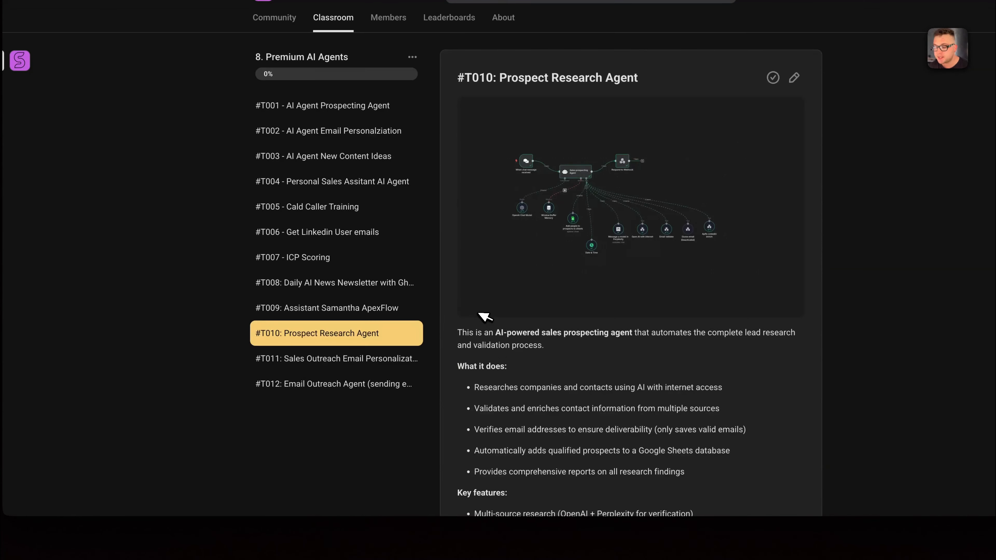
pyautogui.click(281, 363)
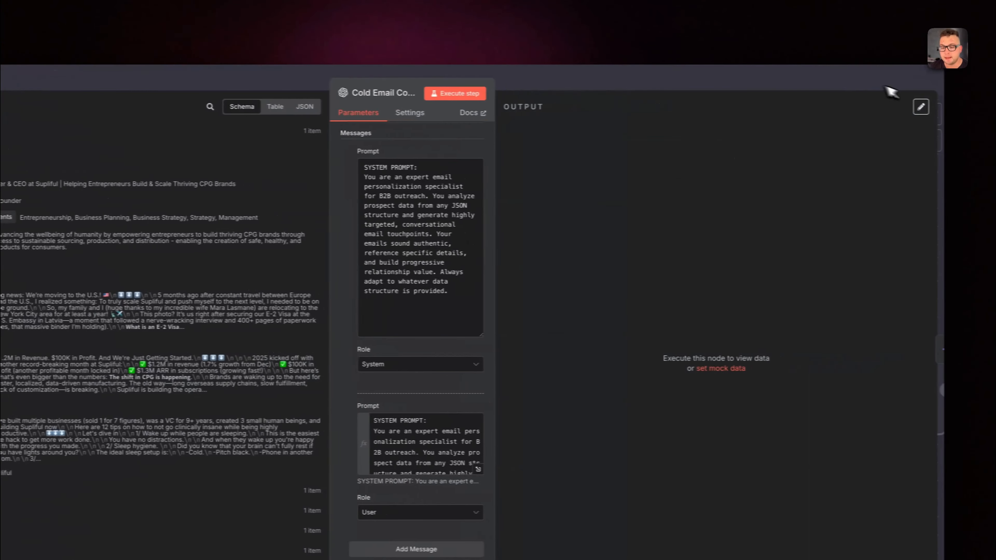
# Return to the n8n workflow, reopen the Cold Email CopyWriter node, execute it and review the generated touch_1 to touch_3 emails.
pyautogui.click(886, 84)
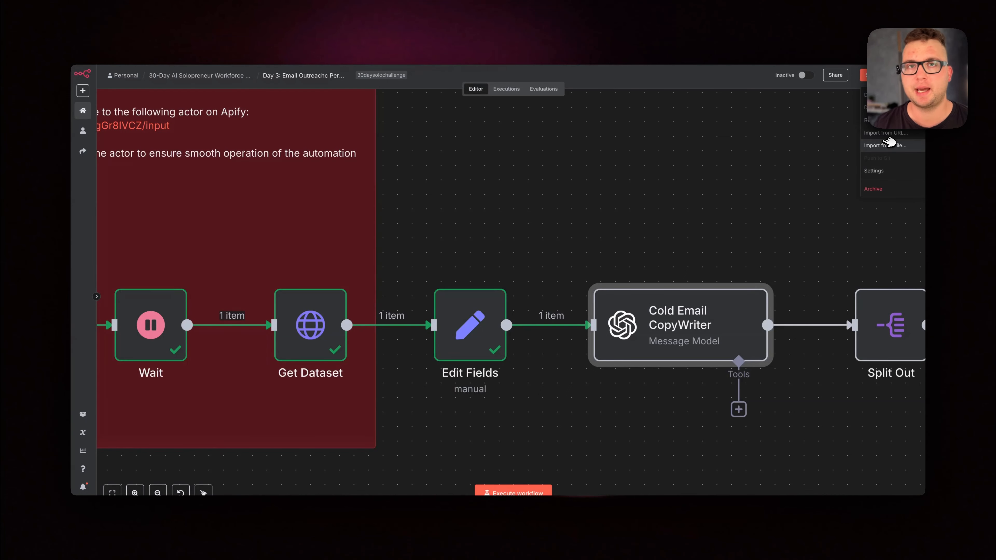
pyautogui.click(670, 219)
pyautogui.rightClick(677, 328)
pyautogui.doubleClick(678, 329)
pyautogui.scroll(-2, 528, 348)
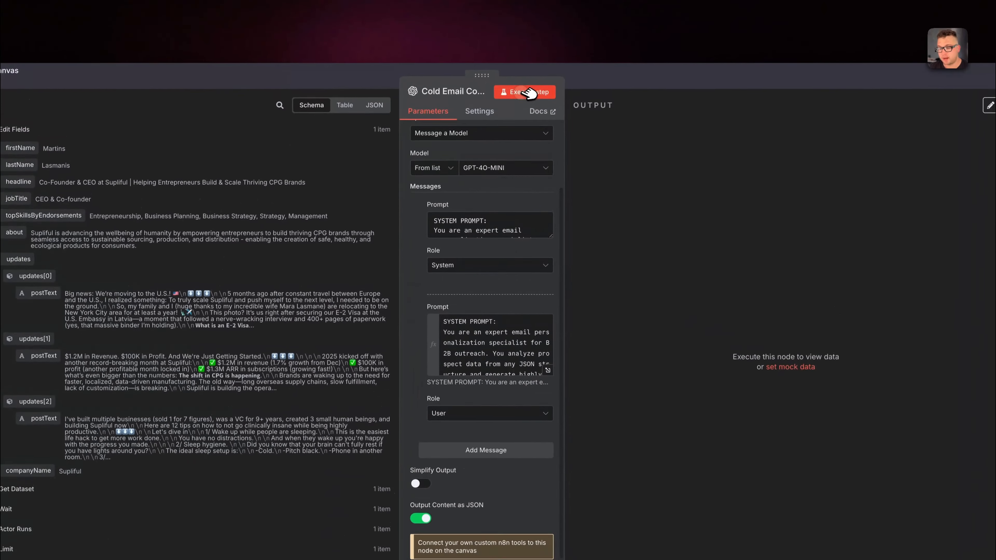
pyautogui.click(533, 42)
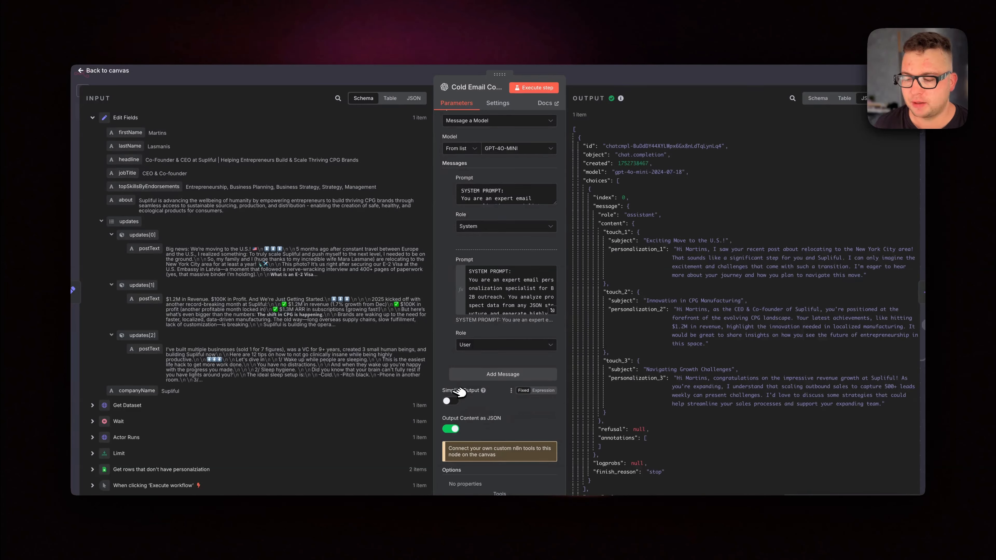
pyautogui.scroll(-2, 660, 164)
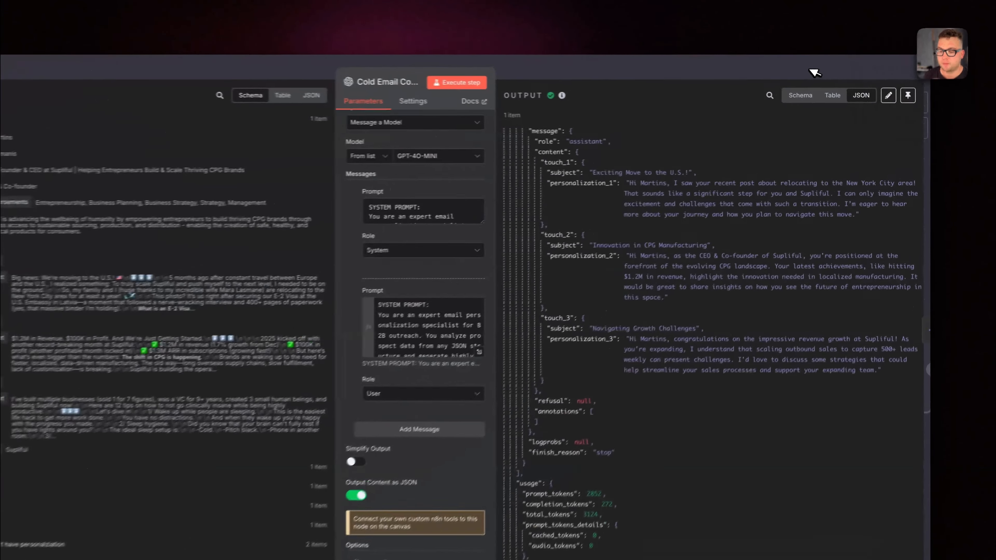
# Open the Split Out node, execute it on choices[0].message.content and check the personalization_1 text in its output.
pyautogui.click(817, 77)
pyautogui.rightClick(670, 357)
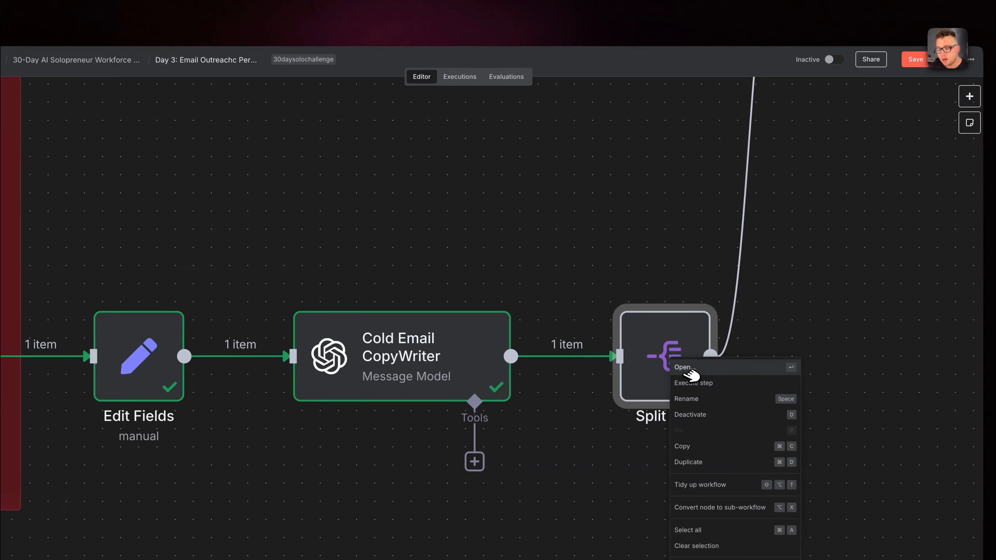
pyautogui.click(686, 370)
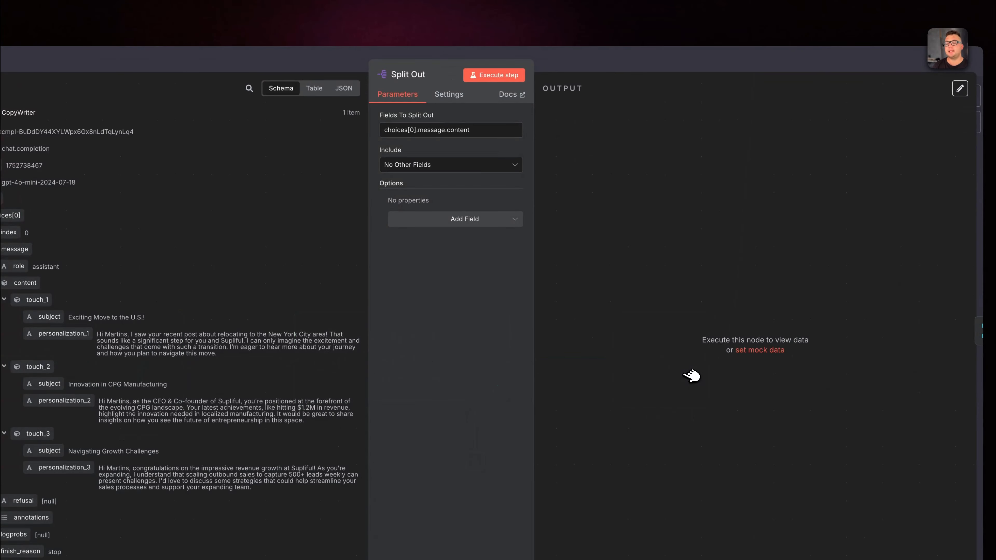
pyautogui.click(504, 75)
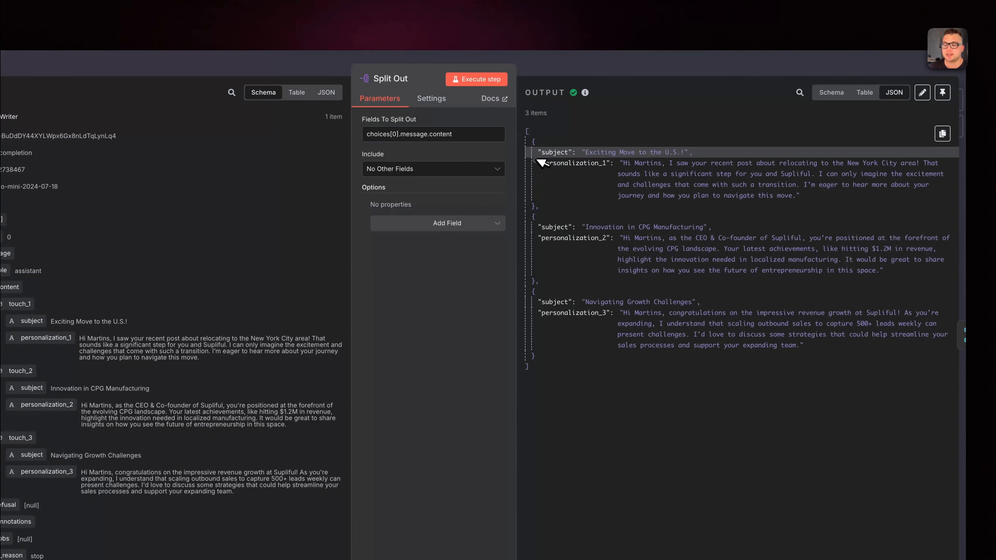
pyautogui.moveTo(583, 155); pyautogui.dragTo(708, 180)
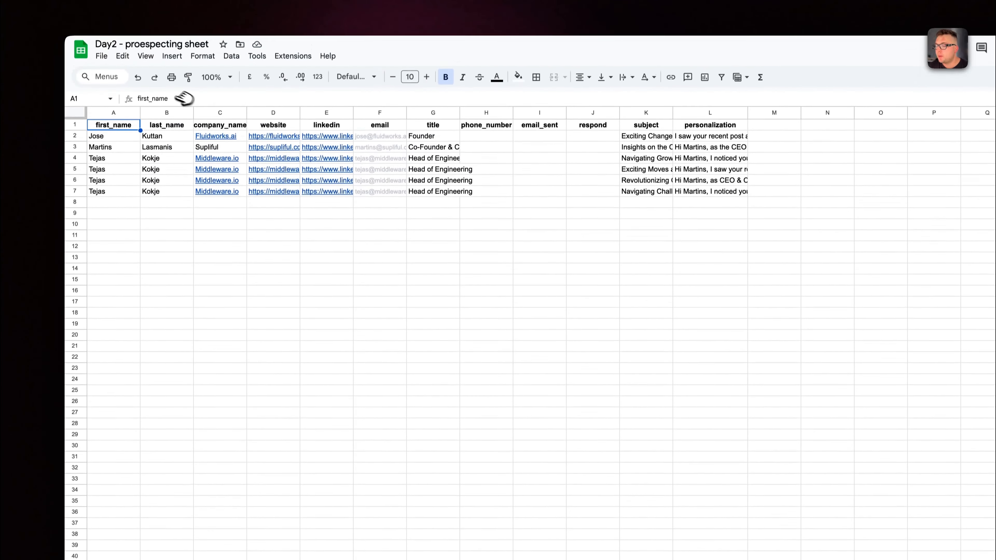
# Switch to the Google Sheets prospecting sheet, check the email sheet's contact rows and existing subjects, and return to n8n.
pyautogui.click(107, 151)
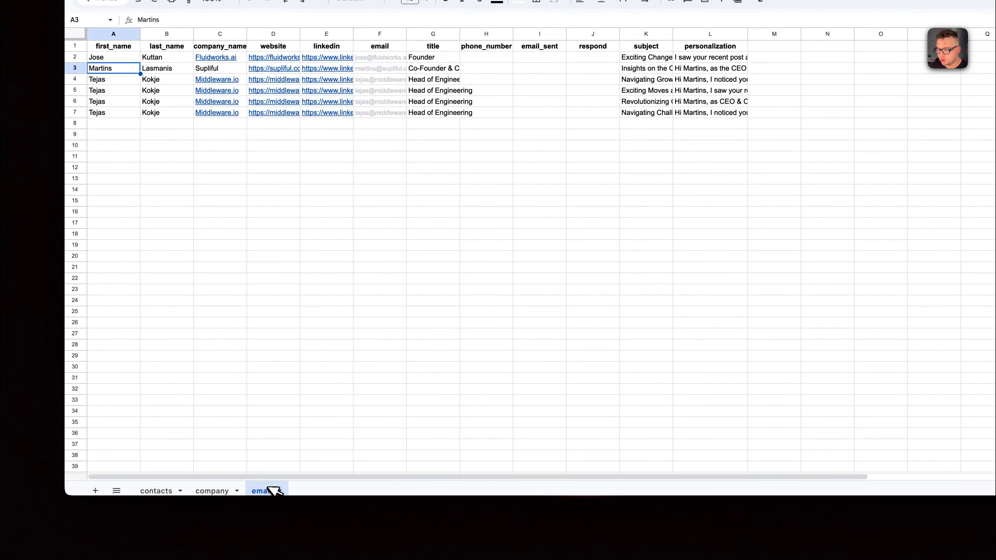
pyautogui.click(106, 80)
pyautogui.click(646, 183)
pyautogui.click(647, 193)
pyautogui.click(647, 205)
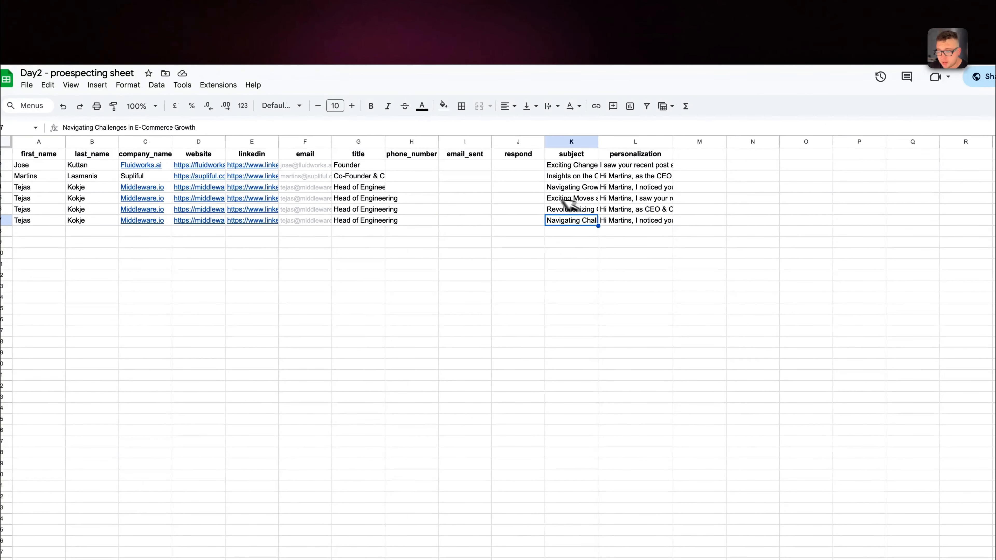
pyautogui.click(204, 4)
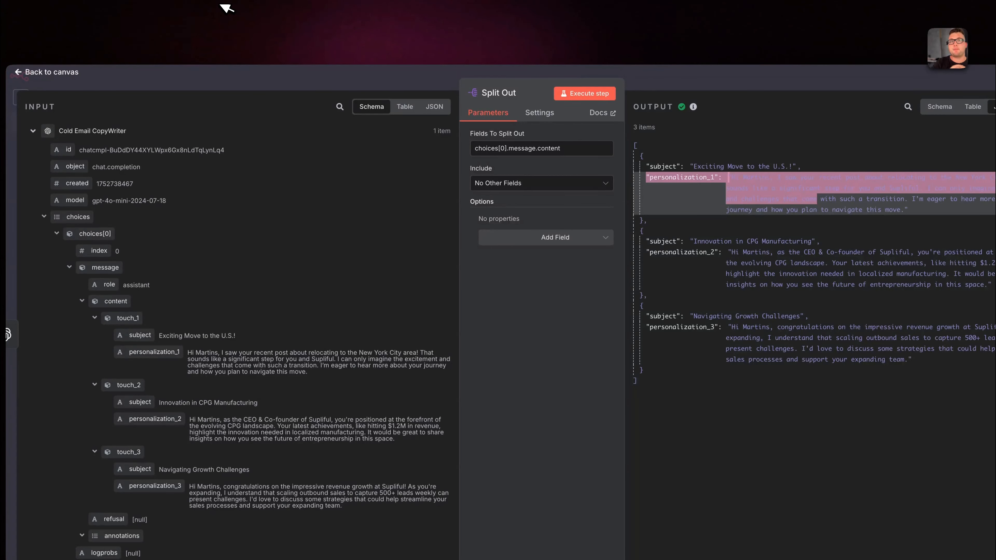
# Close the Split Out node, open the Merge node and execute it to combine all possible combinations of both inputs.
pyautogui.press('Escape')
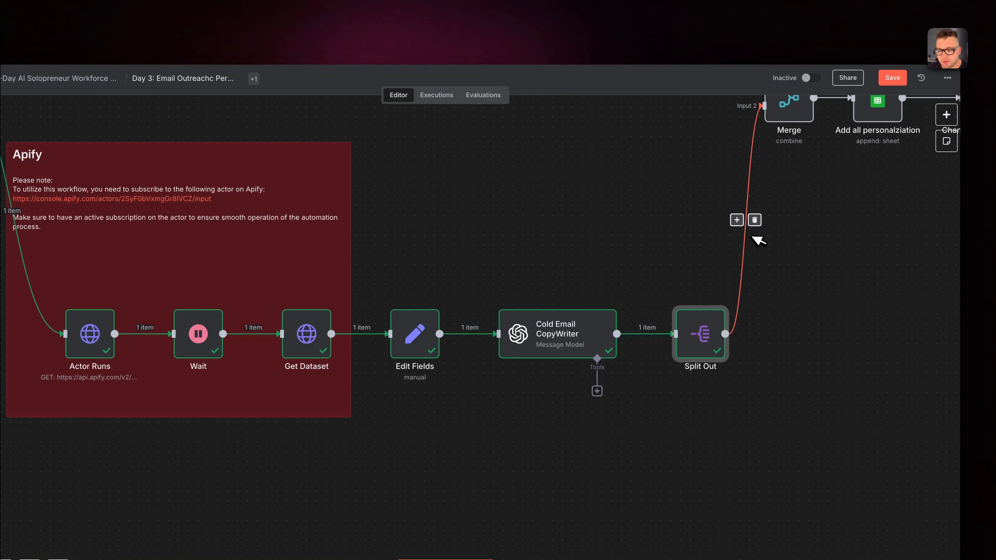
pyautogui.scroll(4, 757, 240)
pyautogui.hscroll(3, 757, 240)
pyautogui.rightClick(743, 175)
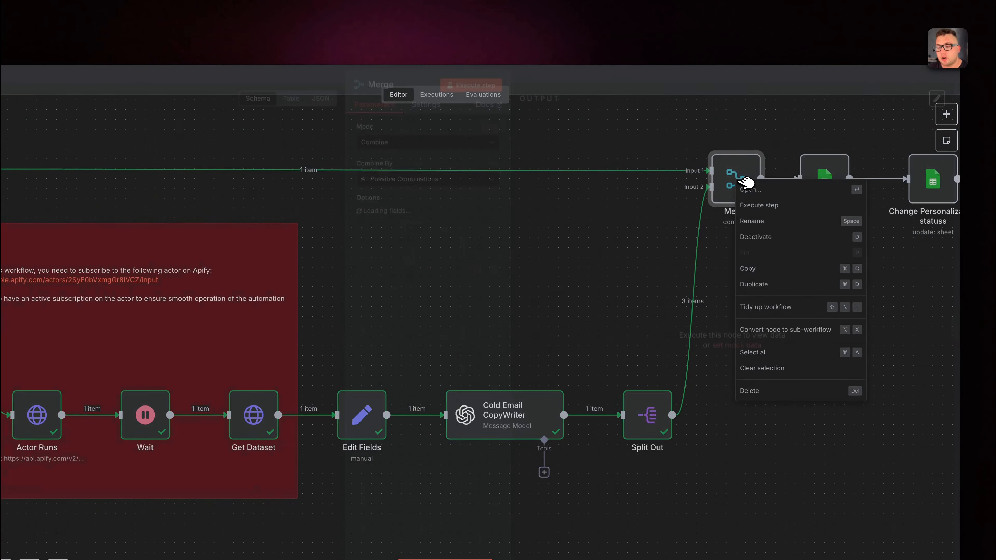
pyautogui.click(752, 189)
pyautogui.click(472, 93)
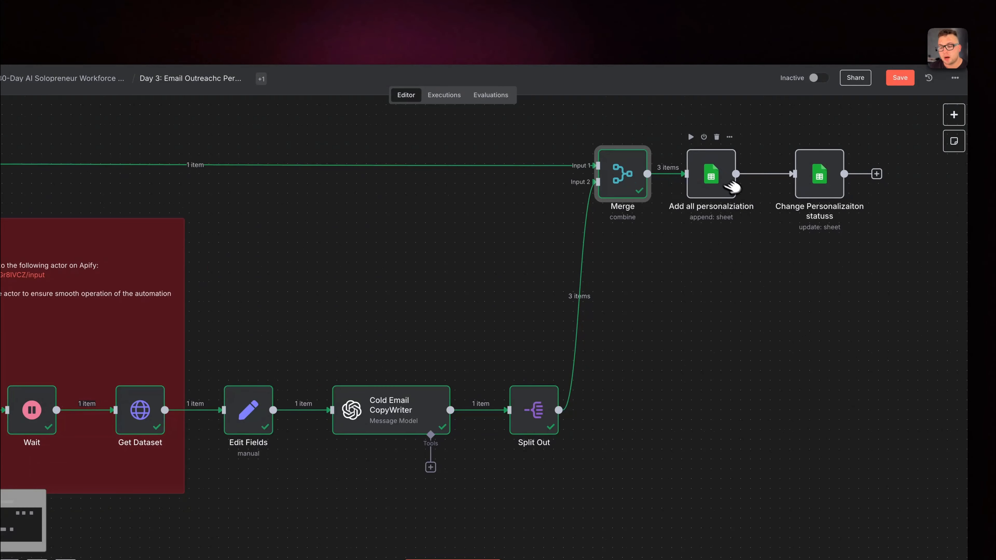
# Open the Add all personalziation node and execute it to append the personalized emails to the email sheet.
pyautogui.rightClick(730, 186)
pyautogui.doubleClick(728, 185)
pyautogui.click(479, 94)
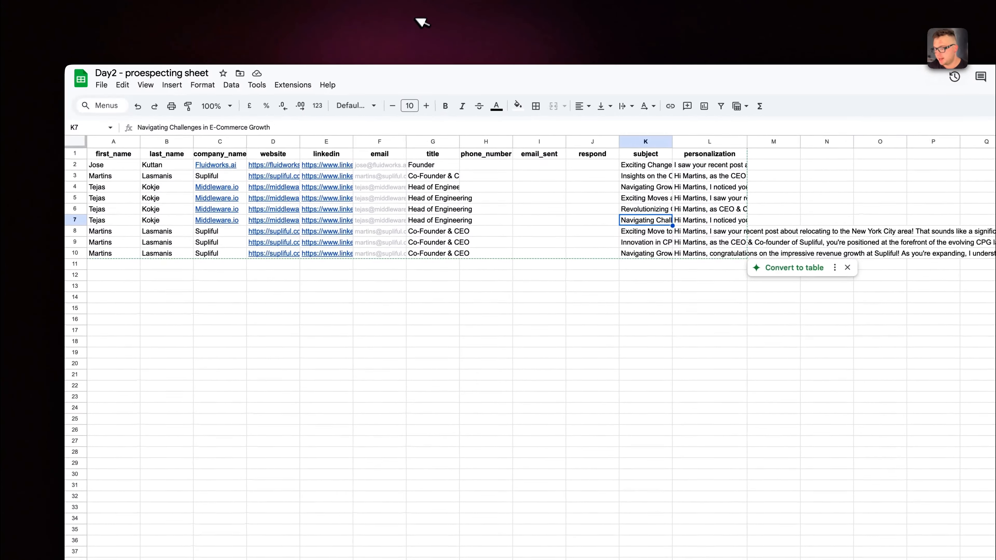
# Switch to the prospecting sheet in Google Sheets and examine the appended rows 8 to 10 with their subjects and personalizations.
pyautogui.moveTo(100, 232); pyautogui.dragTo(692, 258)
pyautogui.moveTo(627, 245); pyautogui.dragTo(667, 243)
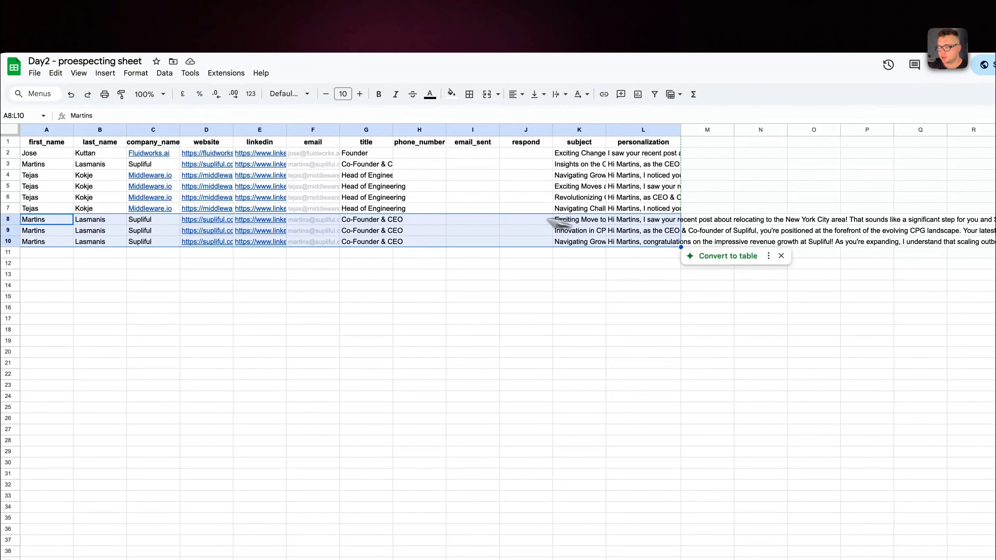
pyautogui.click(44, 218)
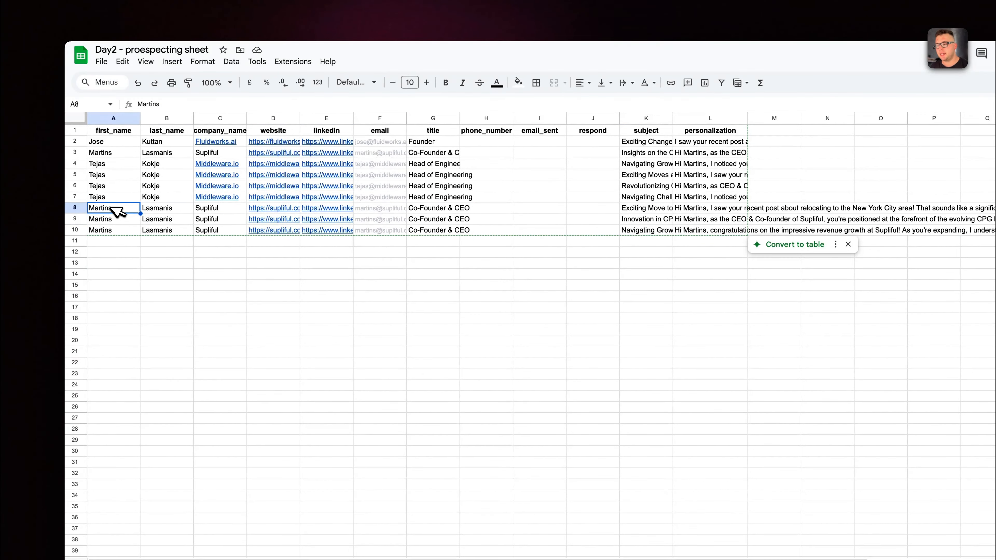
pyautogui.click(536, 199)
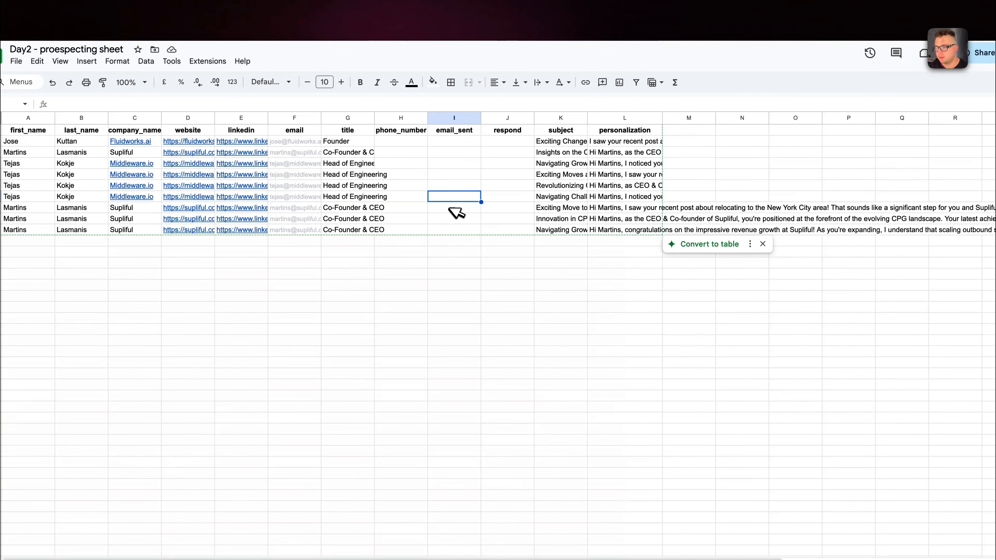
# Try marking row 8 as TRUE in the email_sent and respond columns, and clear both cells again.
pyautogui.click(449, 208)
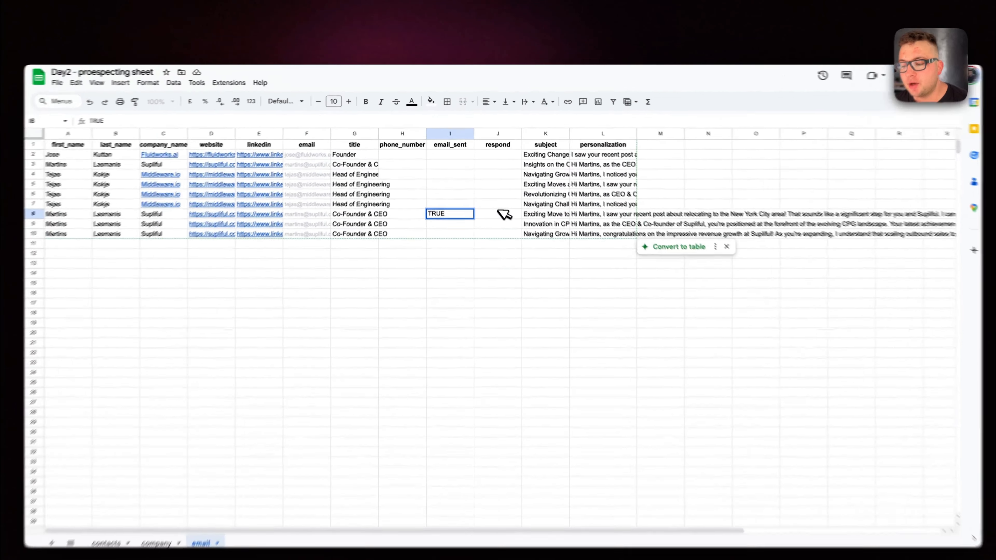
pyautogui.click(495, 197)
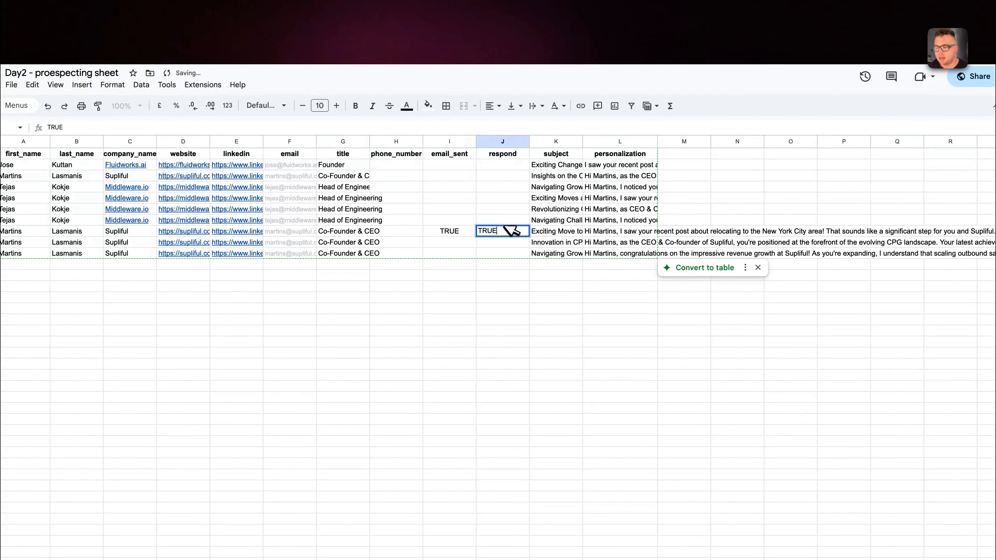
pyautogui.click(436, 230)
pyautogui.moveTo(492, 232); pyautogui.dragTo(525, 253)
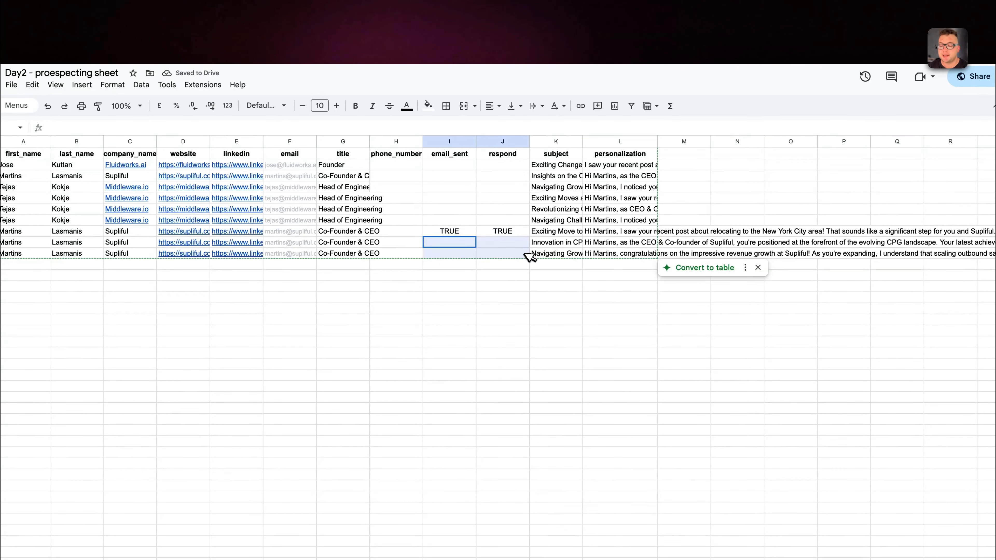
pyautogui.moveTo(446, 230); pyautogui.dragTo(476, 233)
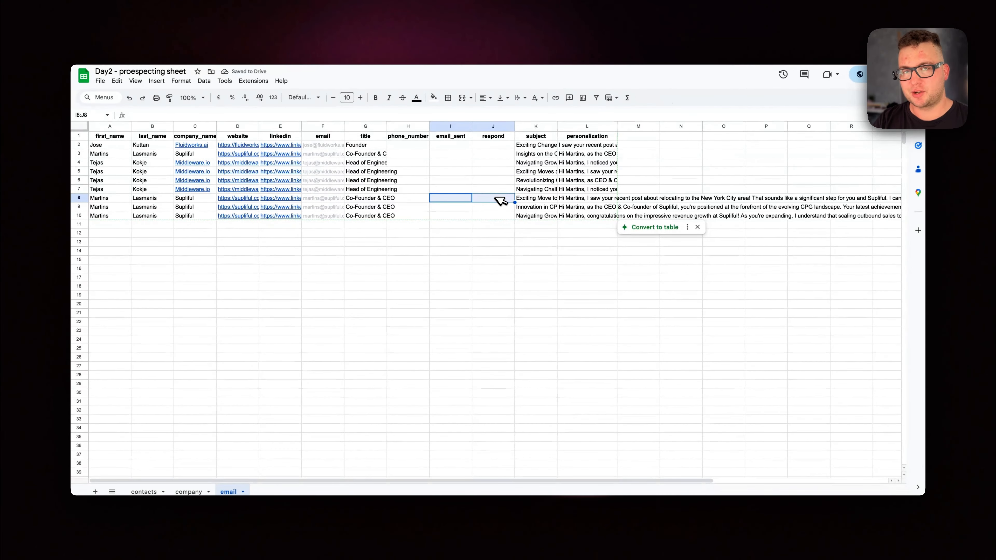
# Switch back to n8n, close the Add all personalziation node and open the Change Personalizaiton statuss node.
pyautogui.click(271, 24)
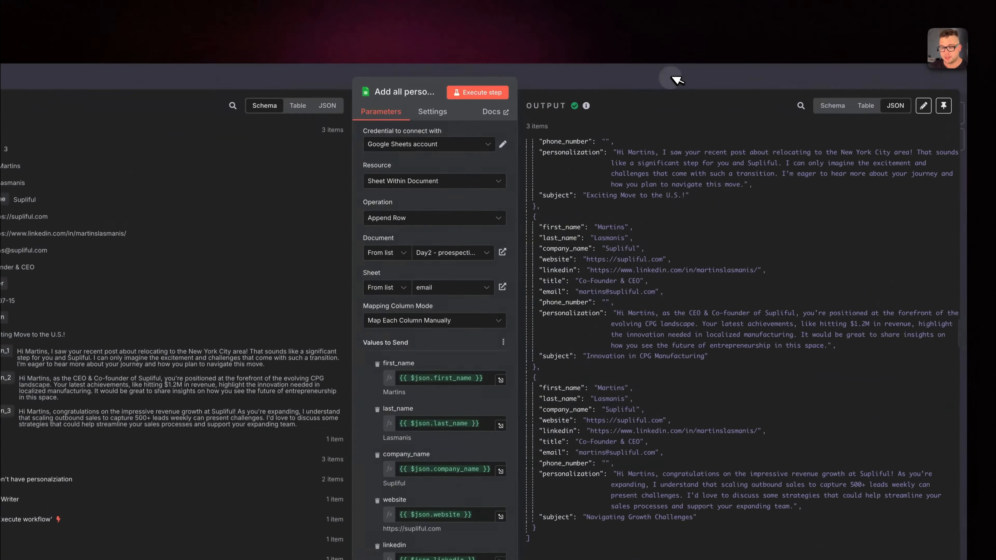
pyautogui.click(807, 80)
pyautogui.hscroll(2, 920, 185)
pyautogui.rightClick(753, 177)
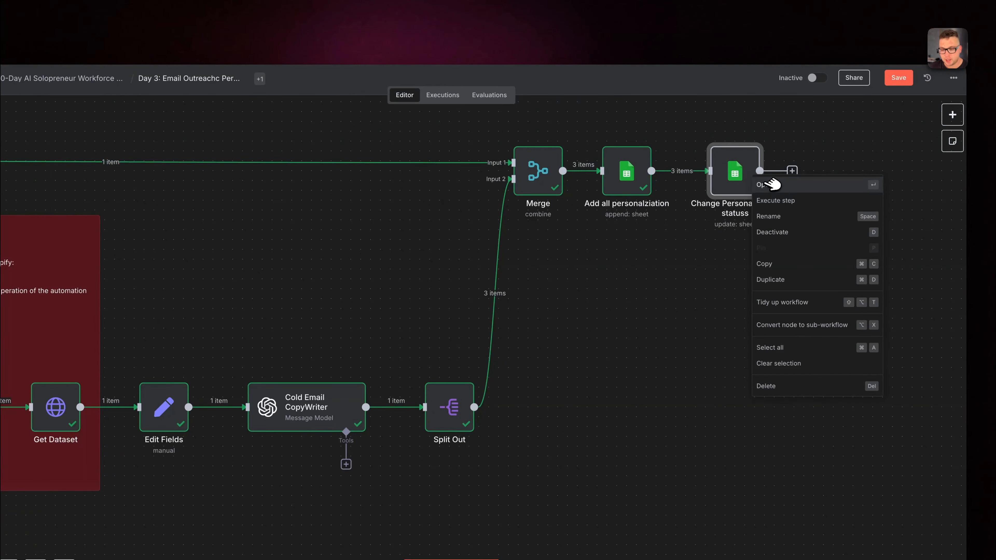
pyautogui.click(762, 184)
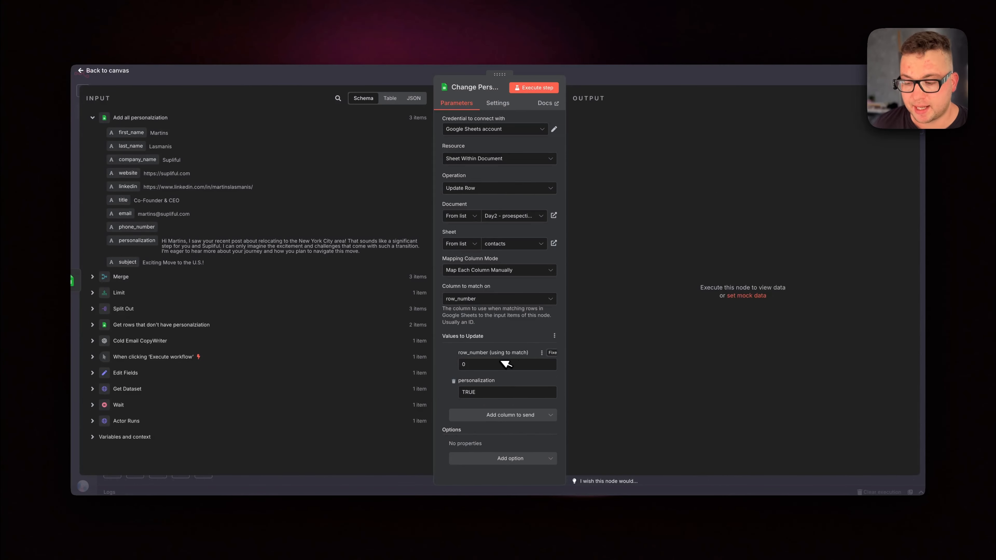
# Replace the row_number match value with the row_number from the Get rows that don't have personalziation node.
pyautogui.click(505, 365)
pyautogui.press('BackSpace')
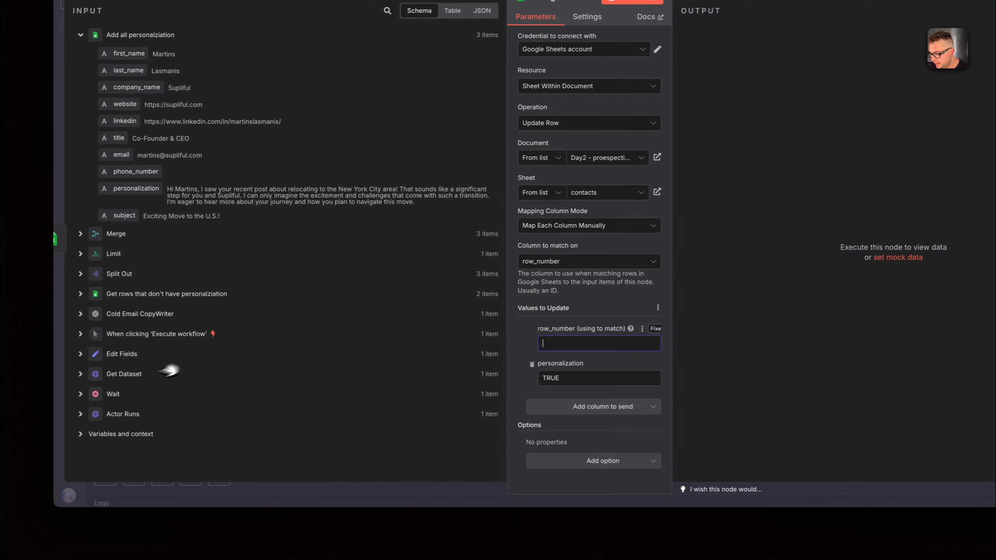
pyautogui.click(93, 292)
pyautogui.moveTo(138, 305); pyautogui.dragTo(580, 342)
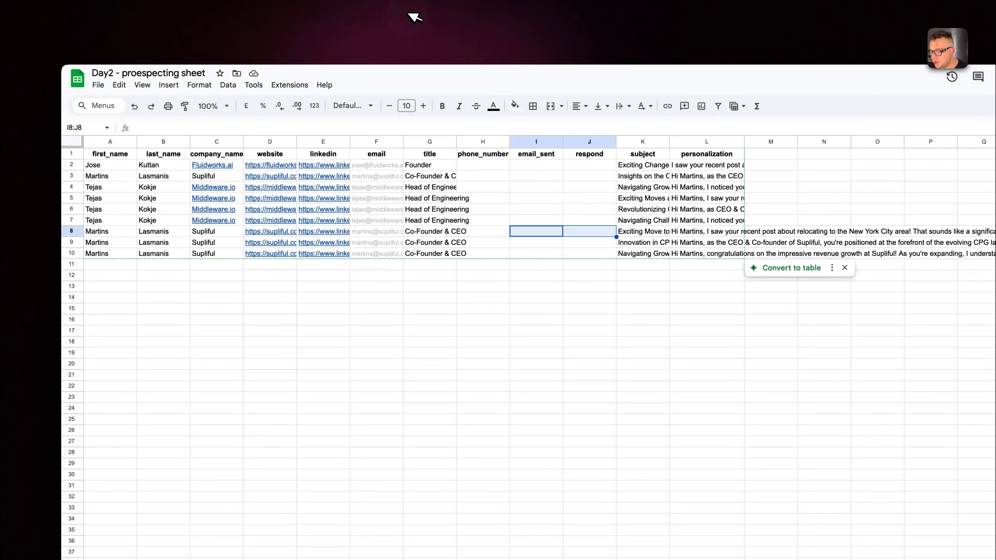
# Check row 3 on the contacts sheet in Google Sheets, and return to n8n to close the Change Personalizaiton statuss node.
pyautogui.click(160, 498)
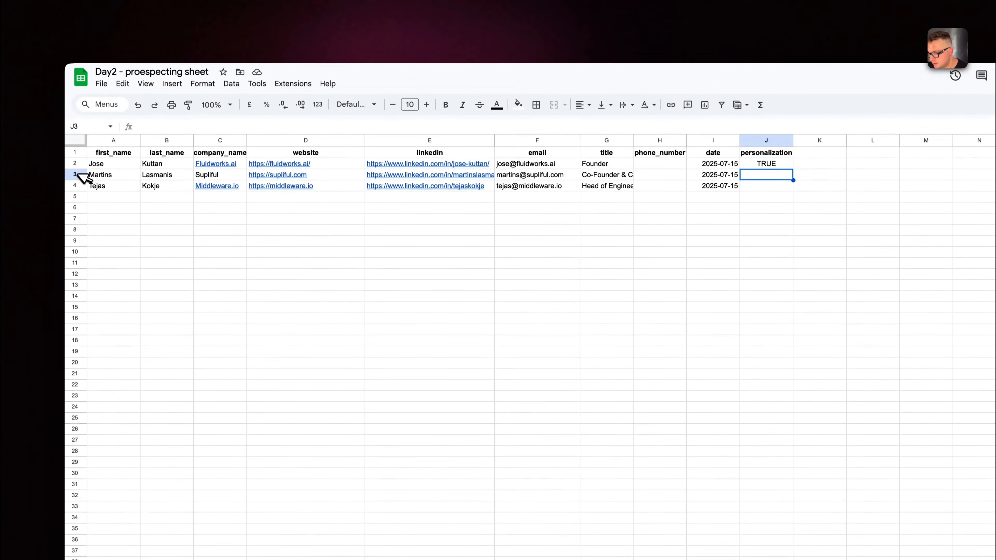
pyautogui.click(77, 174)
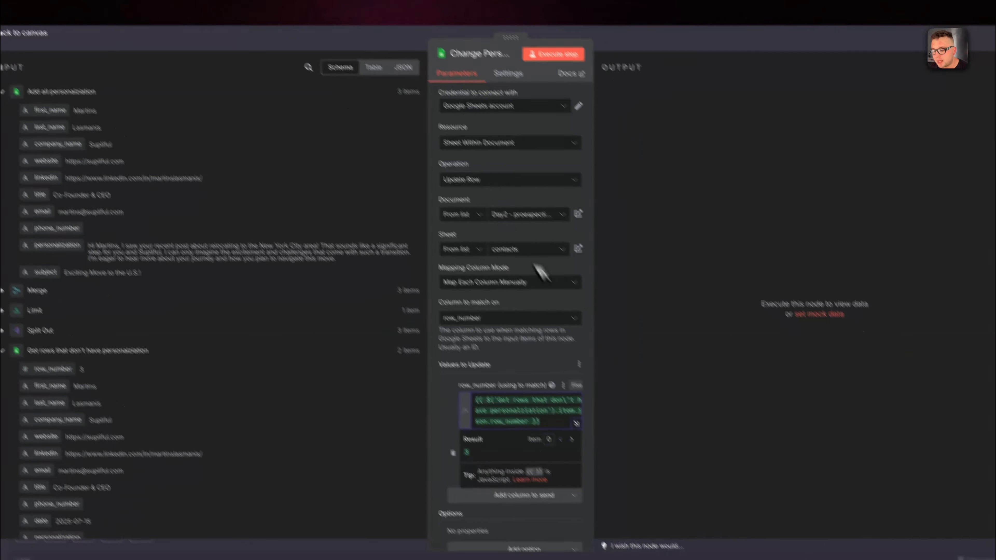
pyautogui.click(642, 398)
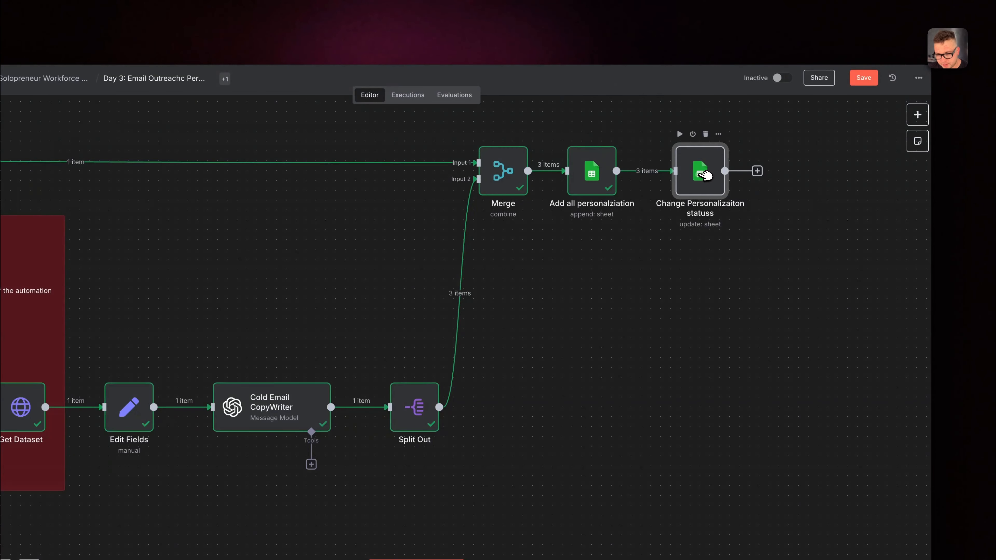
# Insert a Limit node with 1 max item between Add all personalziation and Change Personalizaiton statuss, spacing the nodes out around it.
pyautogui.moveTo(704, 175); pyautogui.dragTo(789, 176)
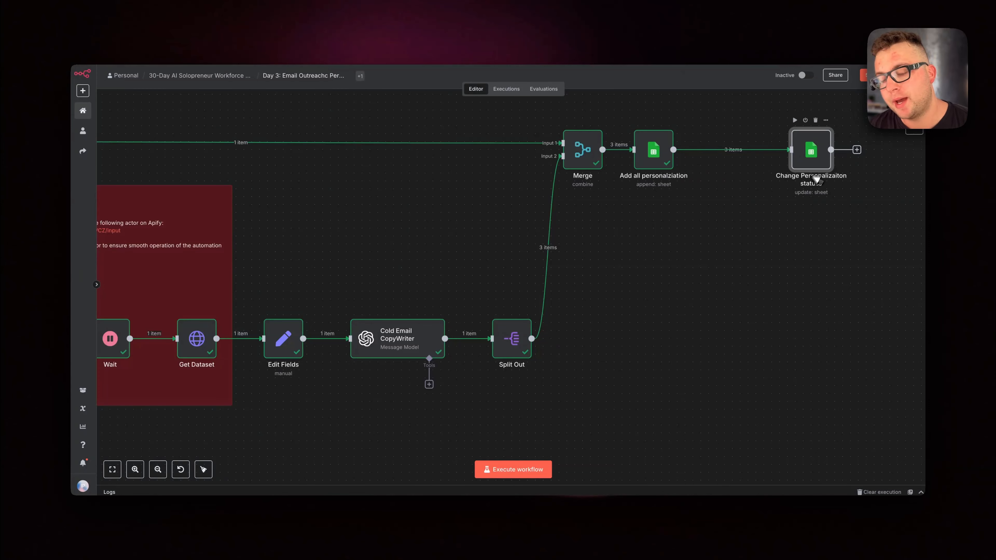
pyautogui.click(726, 150)
pyautogui.write('limi')
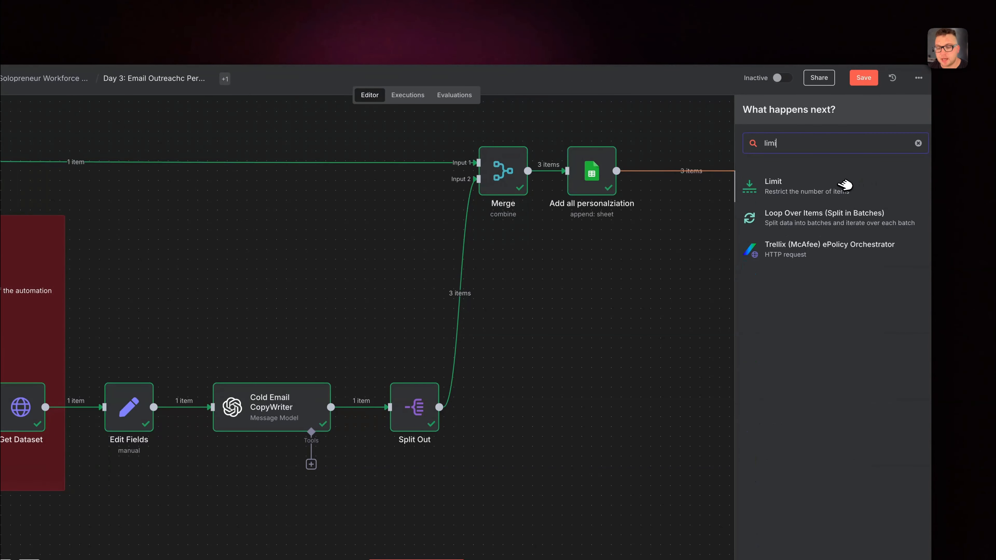
pyautogui.click(844, 184)
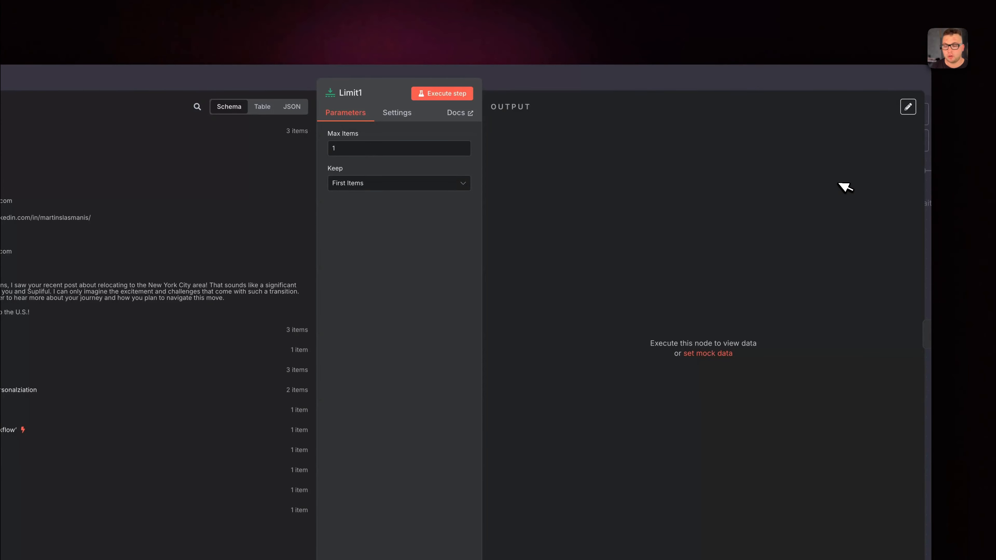
pyautogui.click(635, 83)
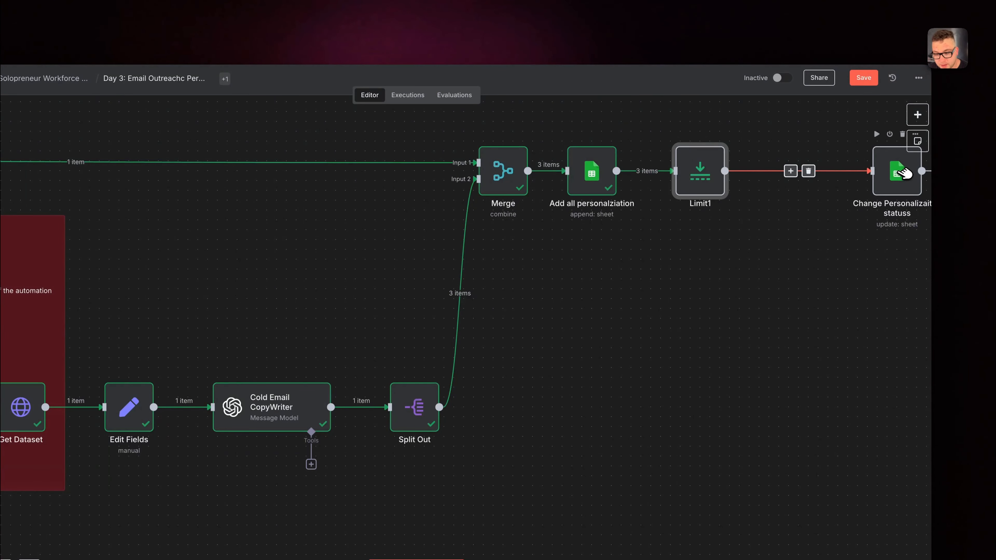
pyautogui.moveTo(903, 173); pyautogui.dragTo(838, 175)
# Execute the Limit1 and Change Personalizaiton statuss nodes, and check row 3's personalization cell on the contacts sheet.
pyautogui.click(697, 149)
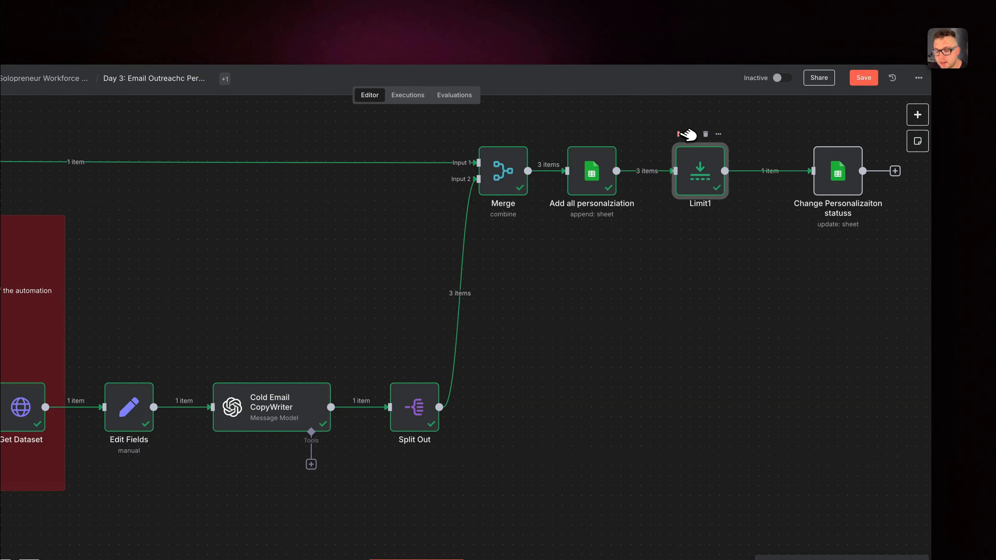
pyautogui.click(817, 134)
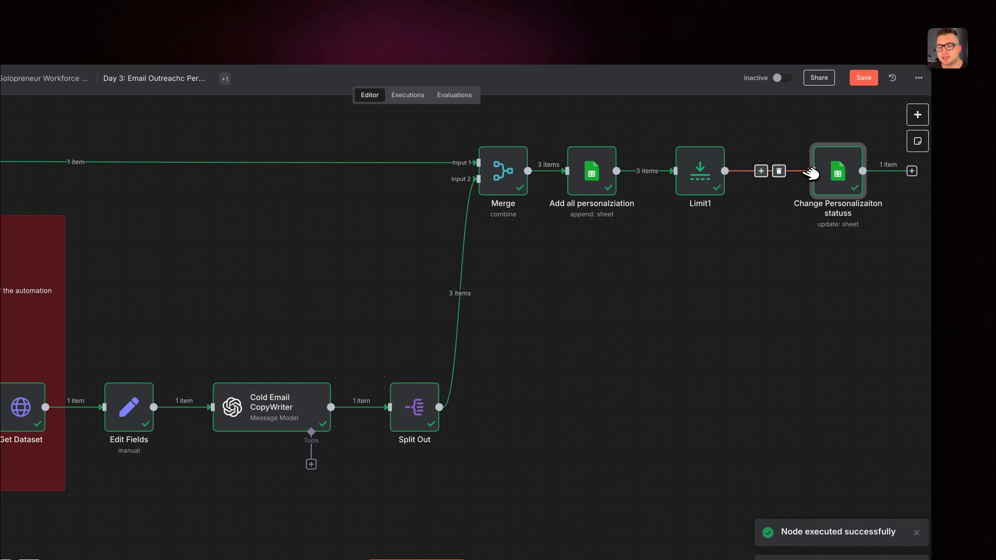
pyautogui.click(213, 9)
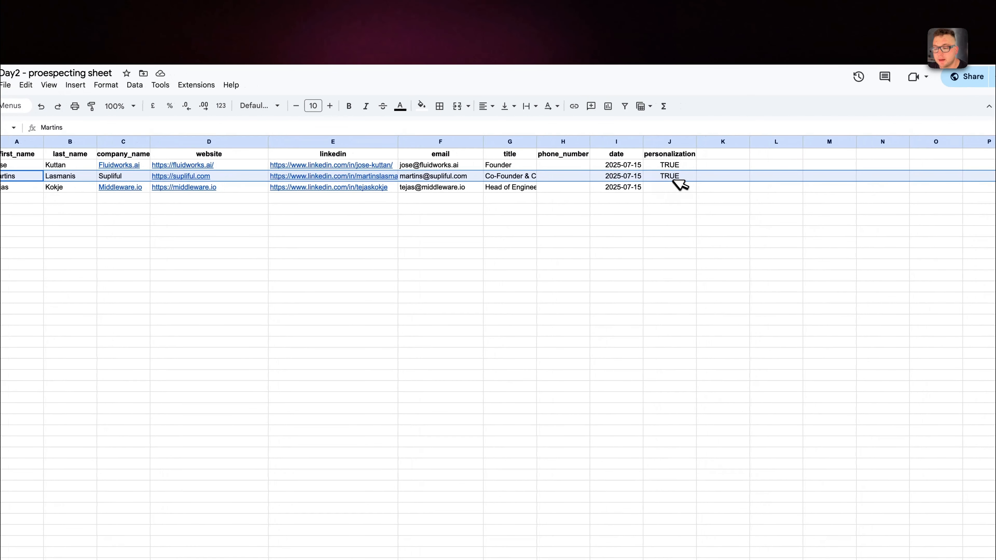
pyautogui.click(677, 189)
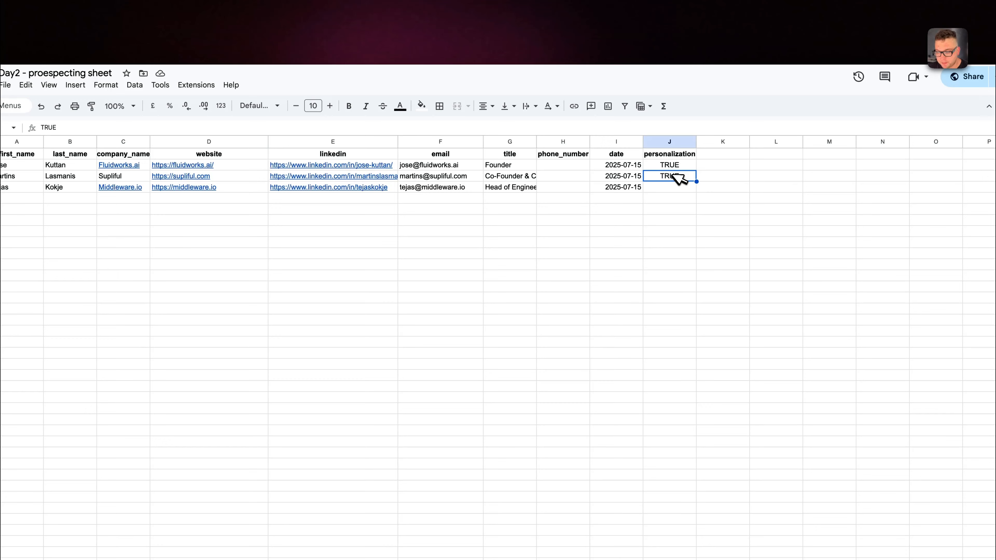
# Switch back to n8n, open the Get rows that don't have personalziation node and execute it.
pyautogui.click(234, 13)
pyautogui.hscroll(-15, 293, 230)
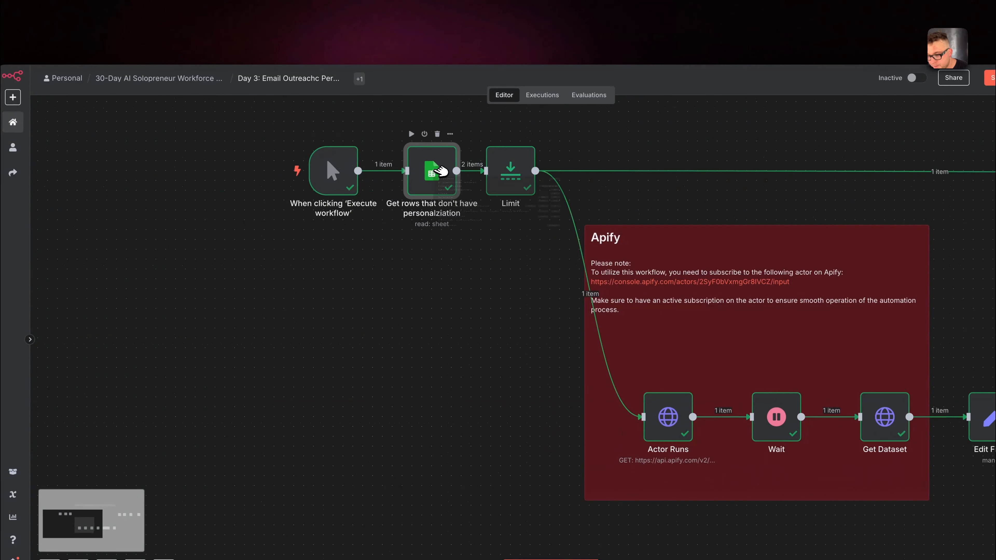
pyautogui.doubleClick(435, 169)
pyautogui.moveTo(645, 177)
pyautogui.mouseDown()
pyautogui.moveTo(606, 176)
pyautogui.moveTo(636, 188)
pyautogui.mouseUp()
pyautogui.click(494, 93)
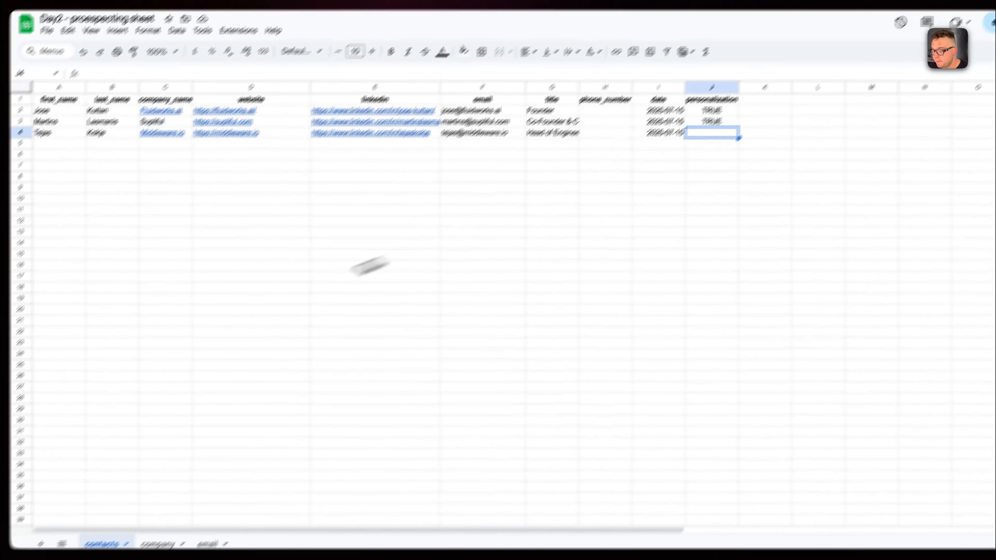
# Look at the email sheet in Google Sheets and set row 4's personalization to TRUE on the contacts sheet.
pyautogui.click(262, 494)
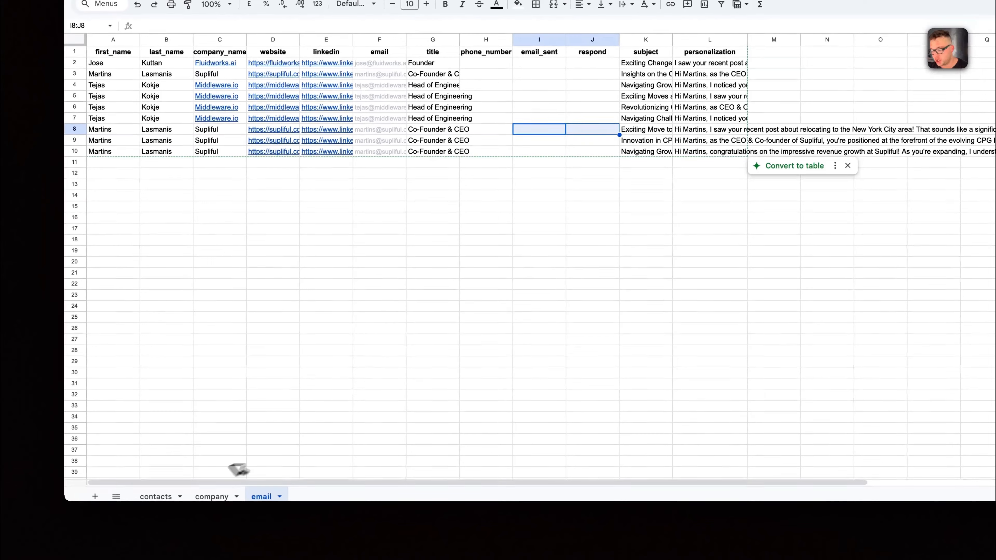
pyautogui.click(86, 542)
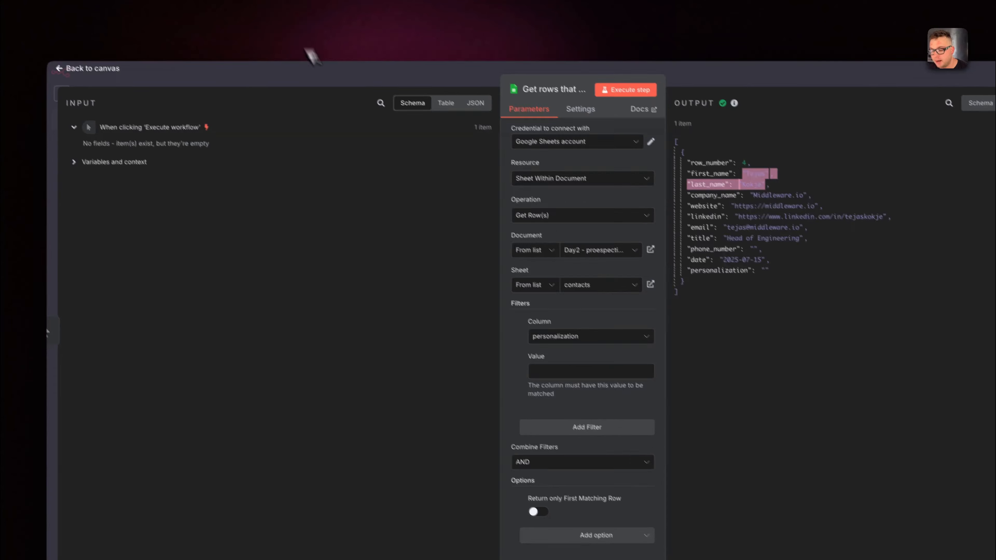
# Switch back to n8n, execute the Get rows that don't have personalziation node again and close it.
pyautogui.click(518, 93)
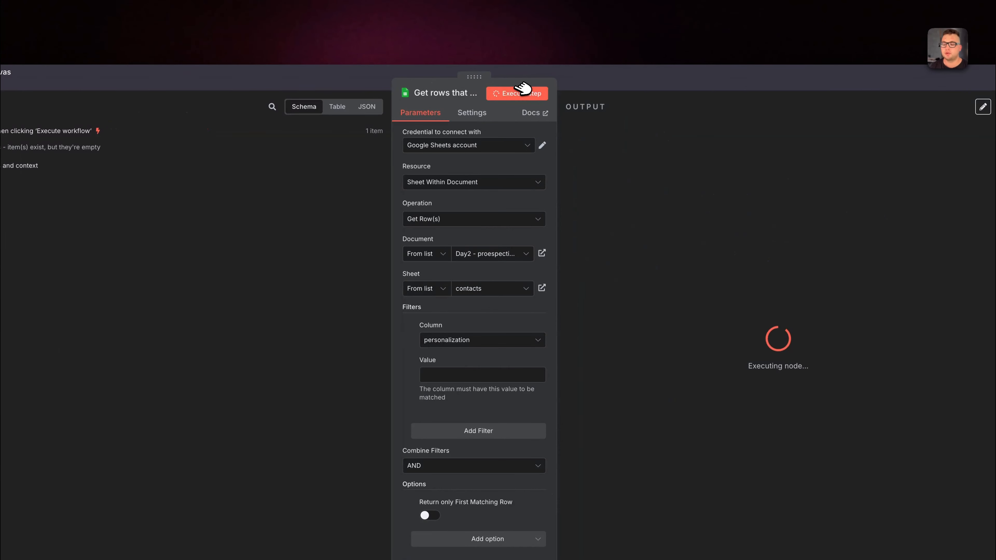
pyautogui.click(696, 80)
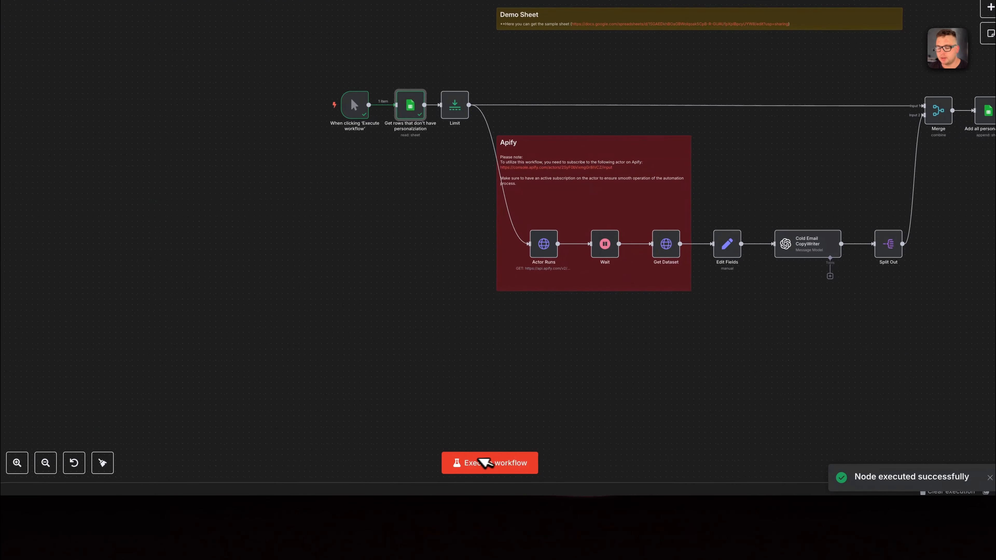
# Try adding a Schedule Trigger with an interval of 10 hours, and delete it from the canvas again.
pyautogui.click(991, 7)
pyautogui.write('sch')
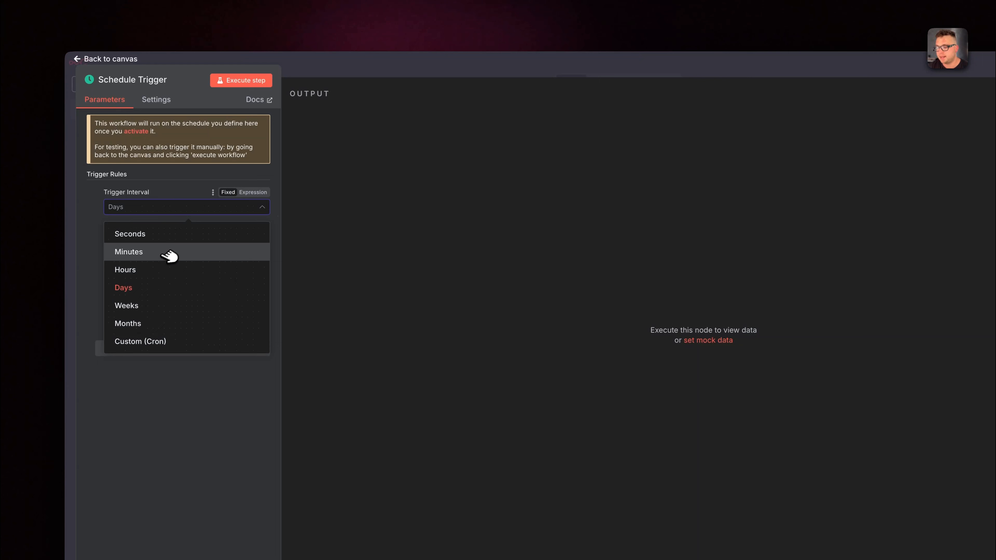
pyautogui.click(160, 270)
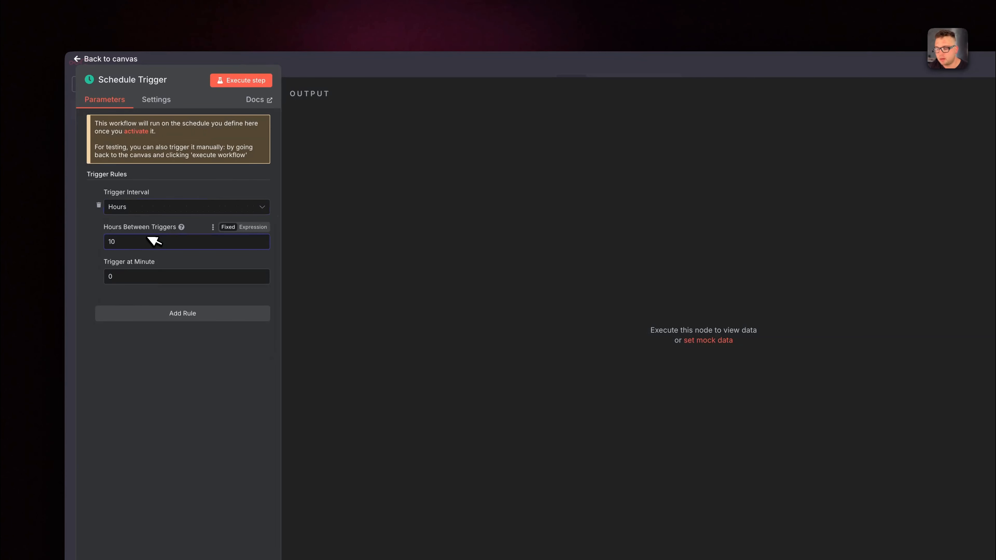
pyautogui.click(587, 59)
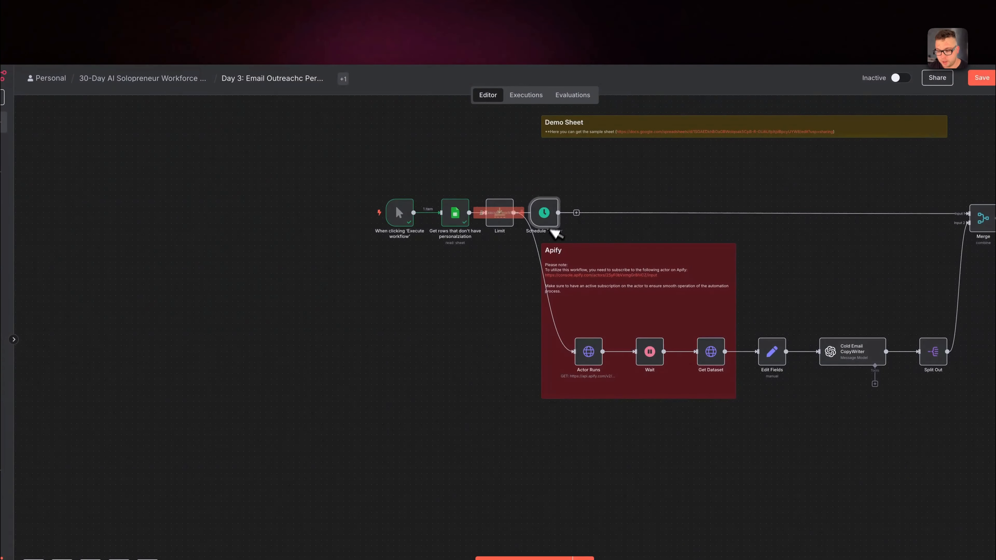
pyautogui.press('Delete')
# Switch to the Skool community's Classroom overview and look into the Introduction the N8N course.
pyautogui.hscroll(3, 643, 276)
pyautogui.scroll(2, 643, 276)
pyautogui.click(505, 14)
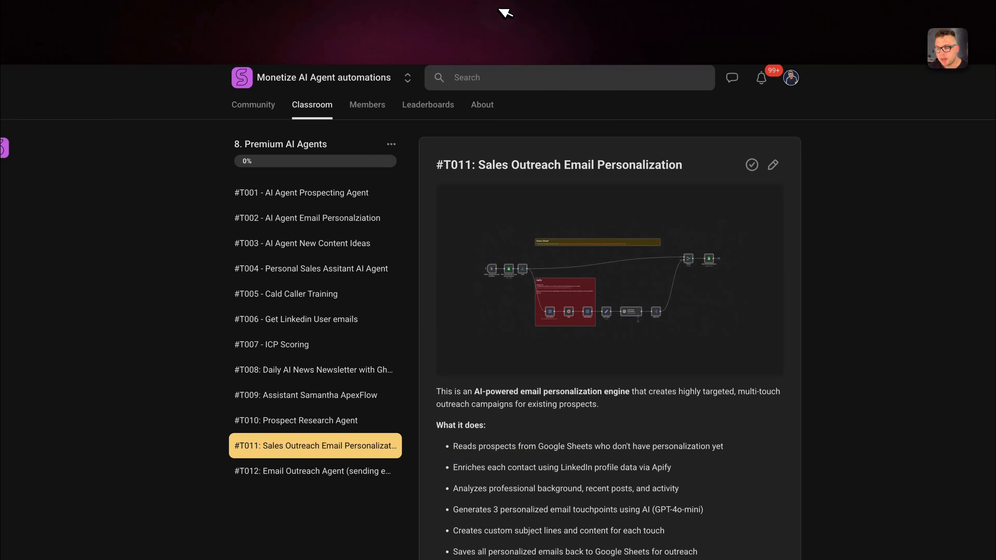
pyautogui.click(320, 105)
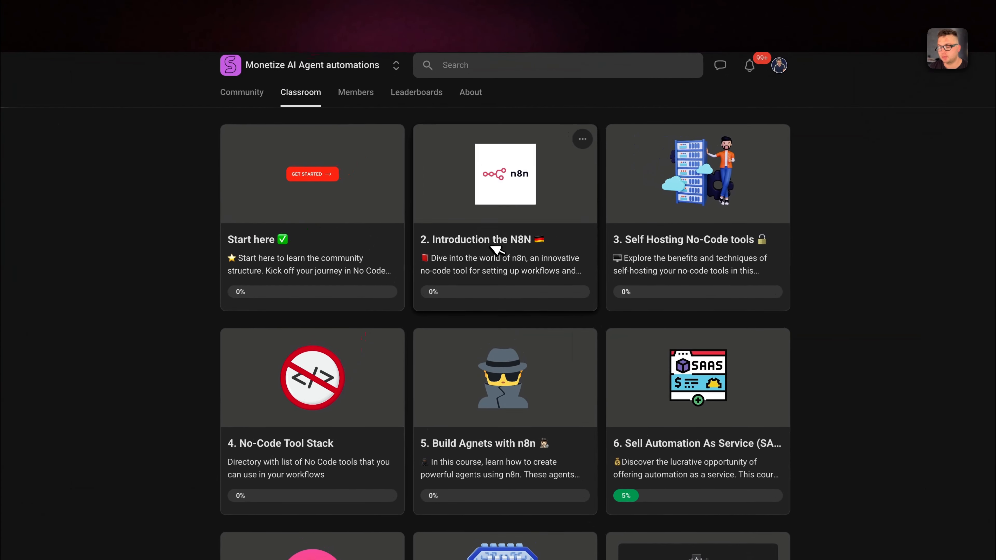
pyautogui.click(496, 249)
pyautogui.scroll(-5, 395, 329)
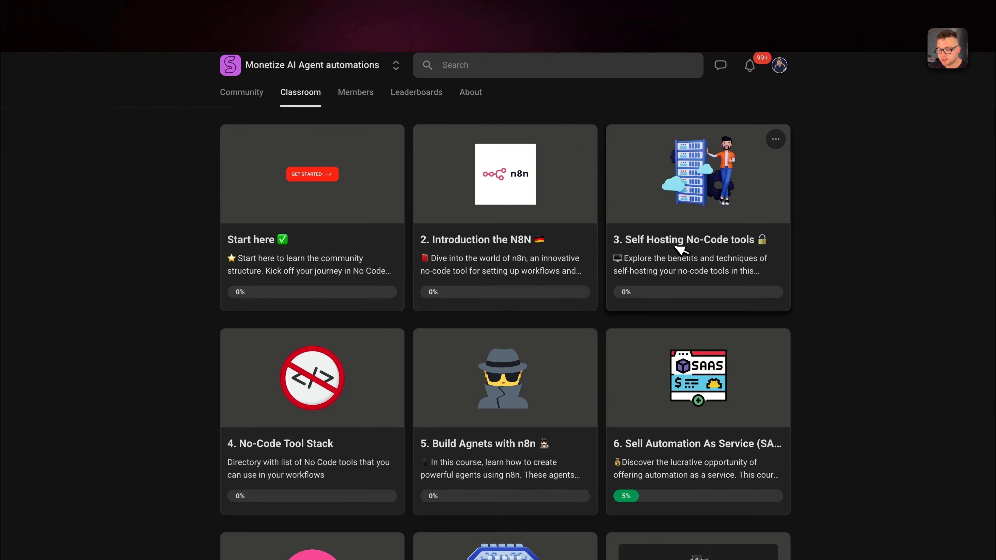
# Open the Self Hosting No-Code tools course and look through the N8N via Coolify lesson.
pyautogui.click(685, 251)
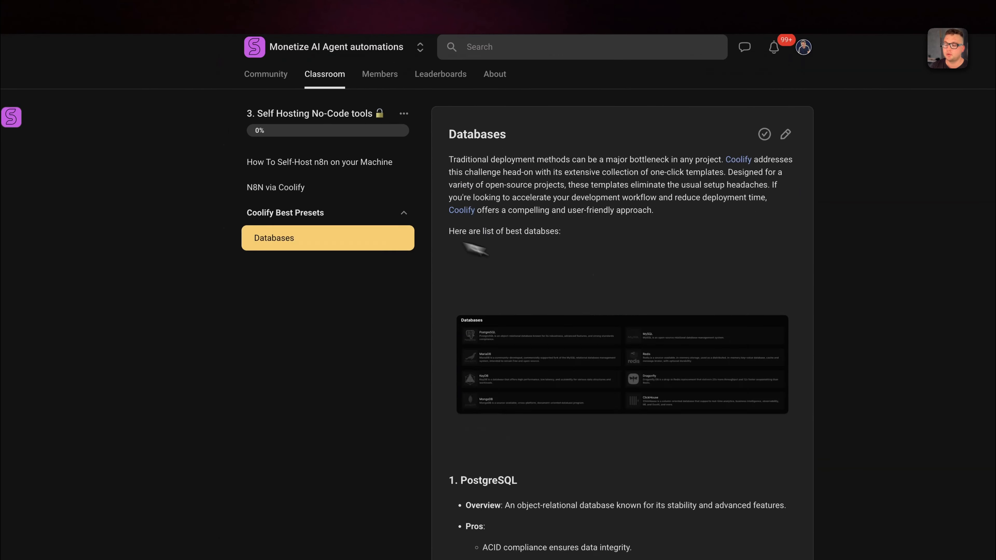
pyautogui.click(313, 187)
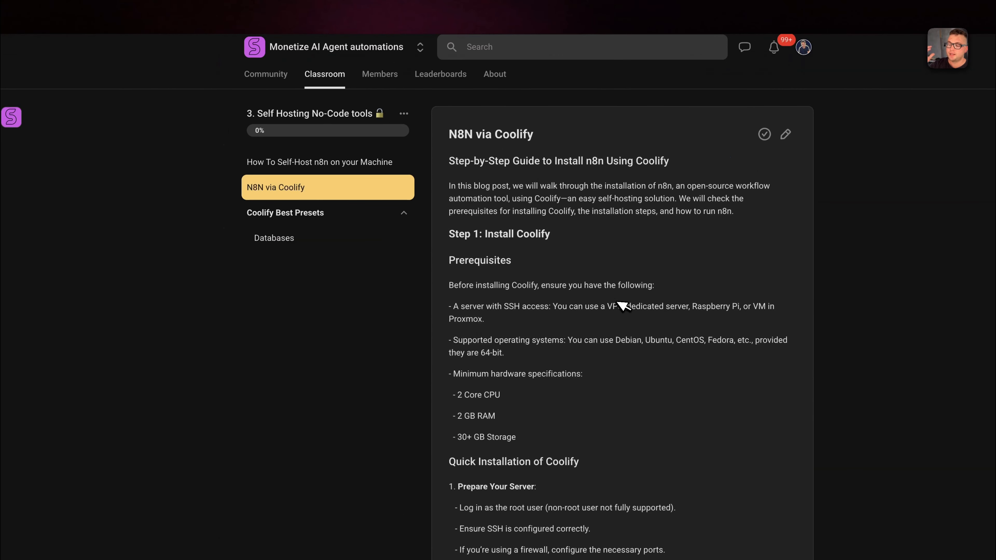
pyautogui.scroll(-1, 616, 302)
pyautogui.scroll(-5, 623, 305)
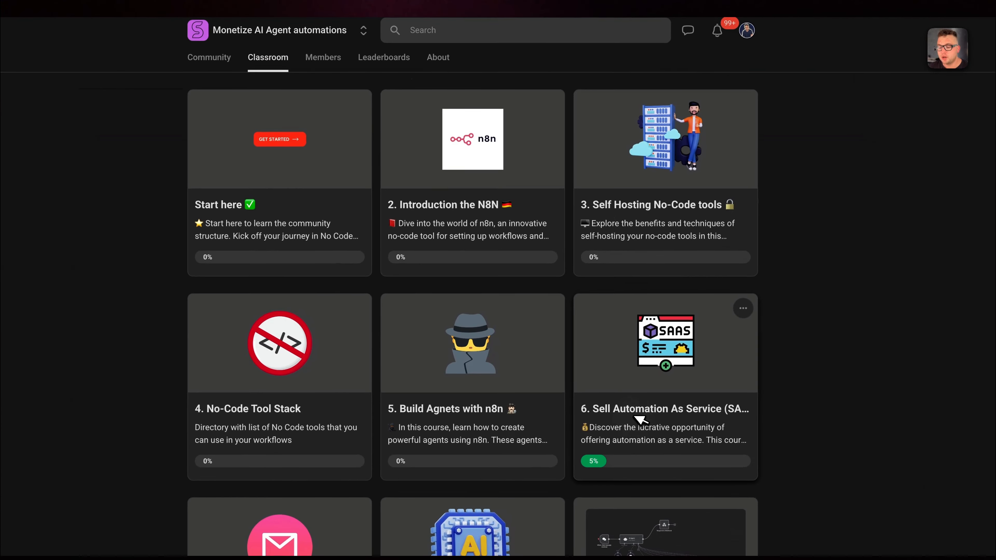
# Open the Sell Automation As Service course and look over its list of lessons.
pyautogui.click(698, 413)
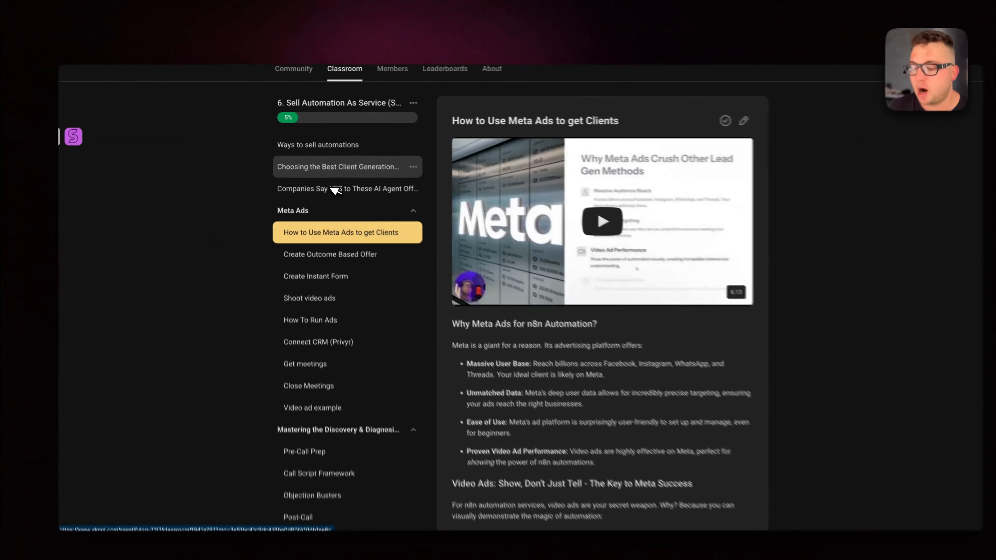
pyautogui.scroll(-4, 328, 182)
pyautogui.scroll(-1, 322, 180)
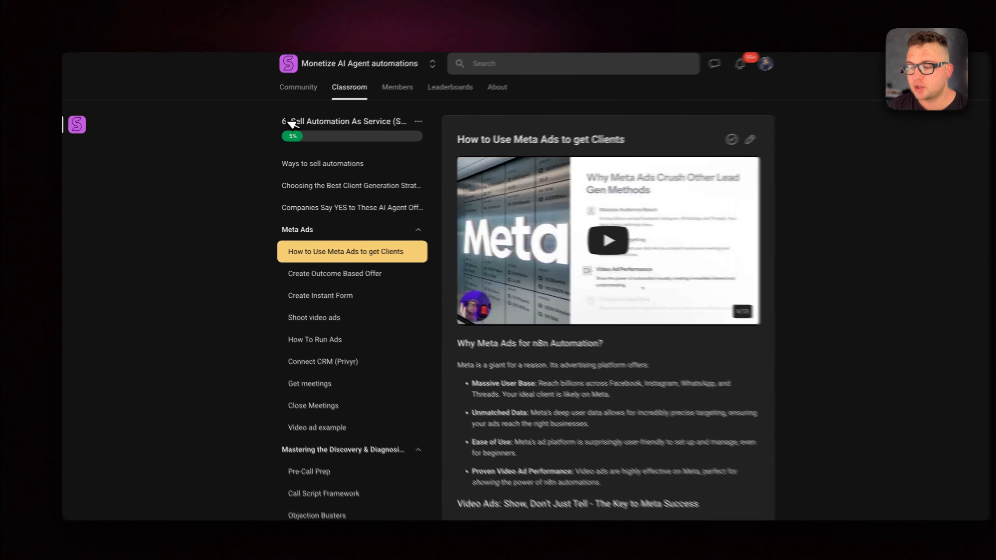
pyautogui.moveTo(285, 126); pyautogui.dragTo(379, 130)
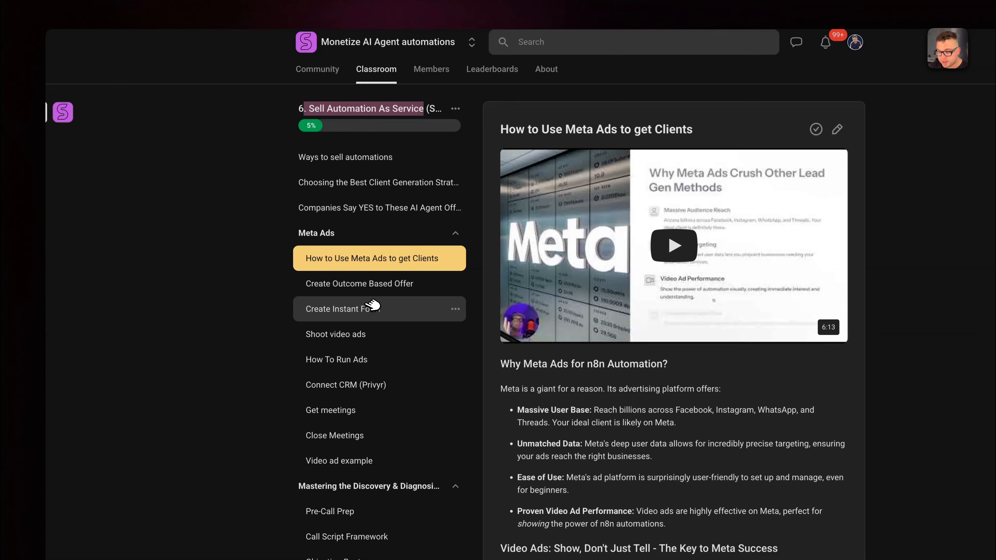
# View the Create Instant Form and How To Run Ads lessons, and return to the Classroom overview to browse the remaining courses.
pyautogui.click(372, 307)
pyautogui.click(369, 359)
pyautogui.scroll(-6, 372, 418)
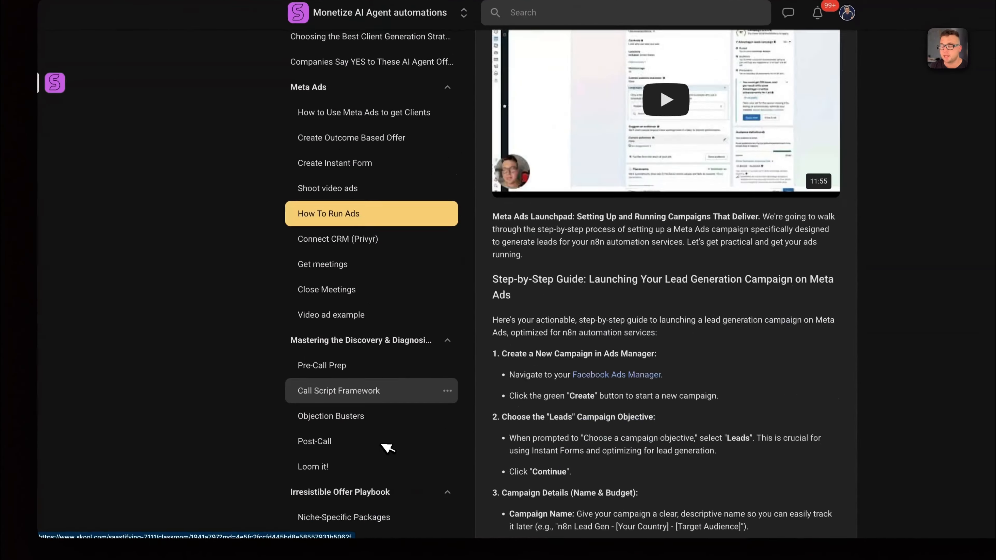
pyautogui.scroll(6, 384, 378)
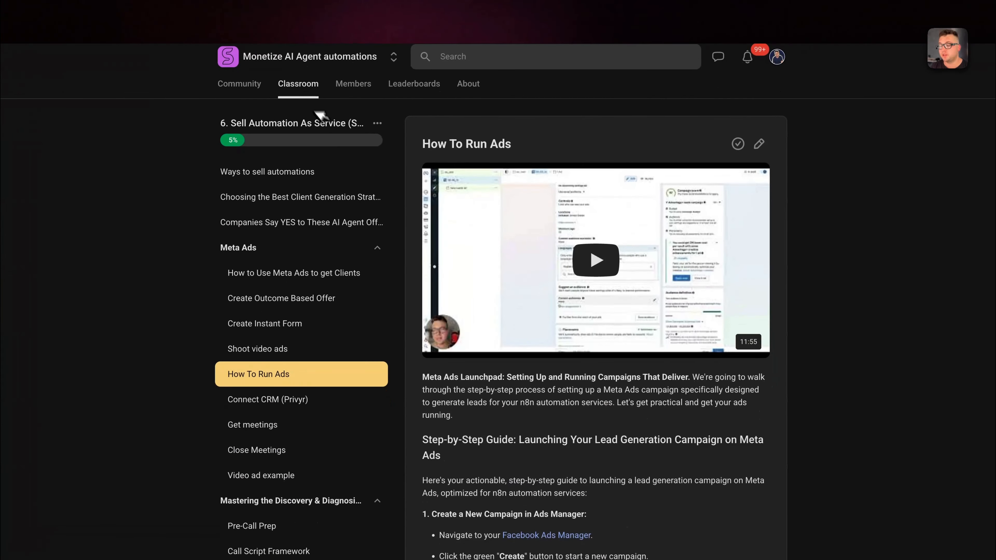
pyautogui.click(306, 84)
pyautogui.scroll(-5, 631, 495)
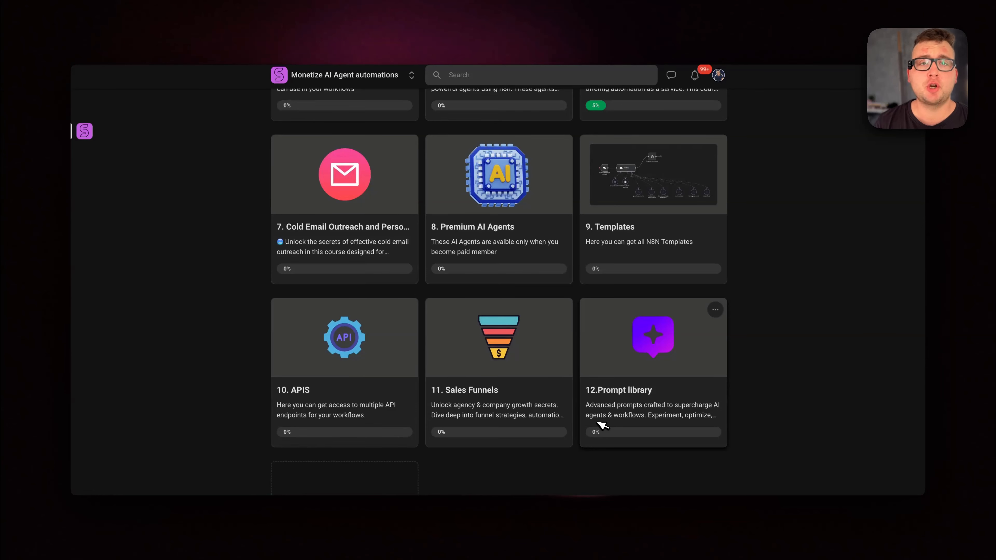